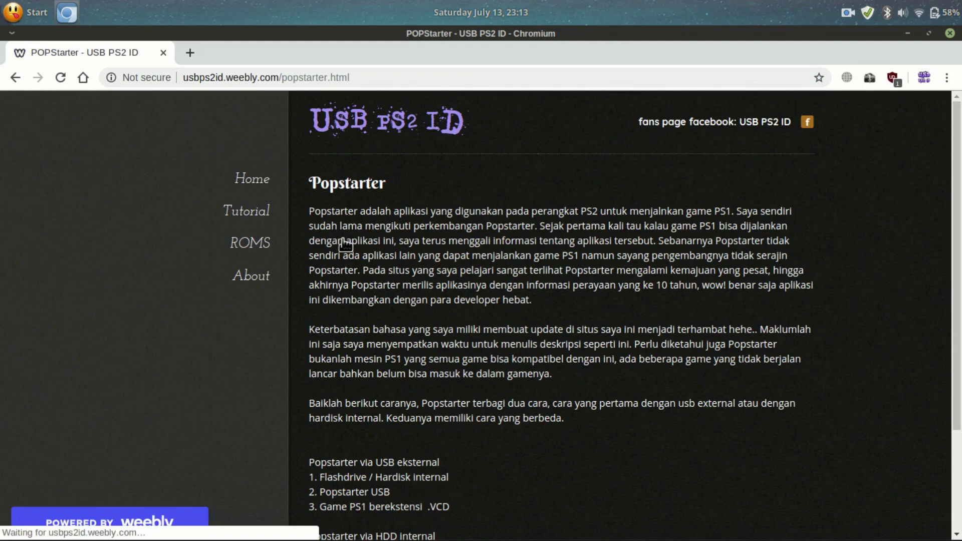
Open the Popstarter HDD download page in a new tab and download POPS HDD INTERNAL 2019.usbps2id.weebly.com.7z
drag(954, 167, 947, 281)
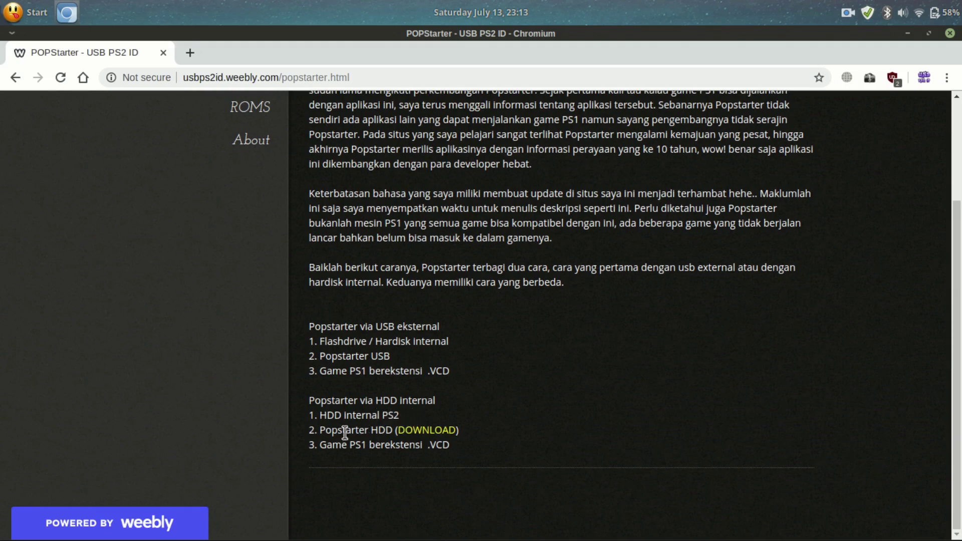
right_click(417, 438)
click(467, 287)
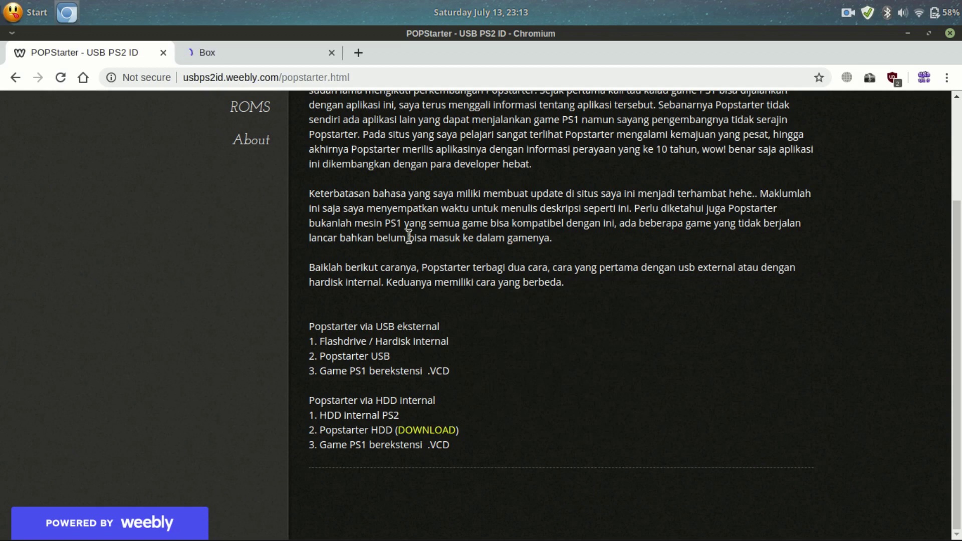
click(242, 52)
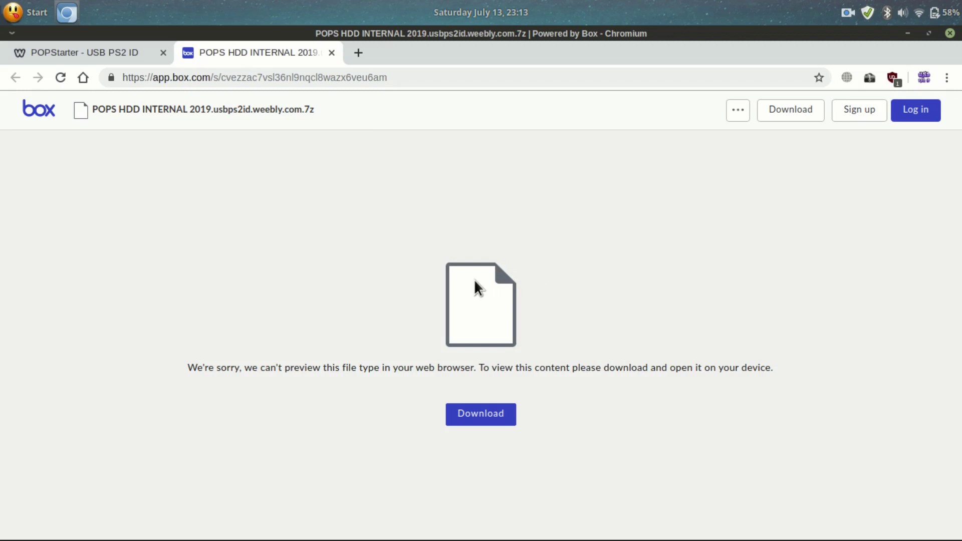
click(478, 416)
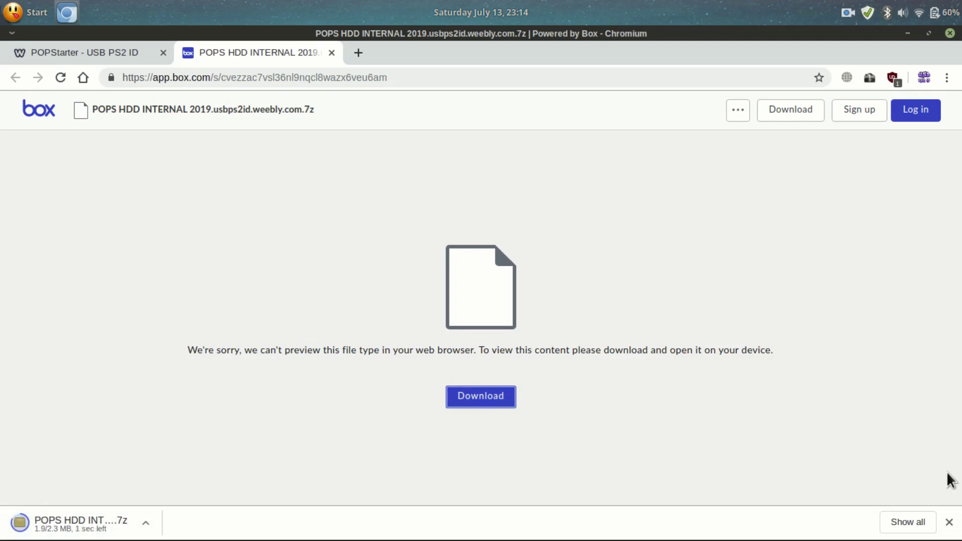
click(948, 523)
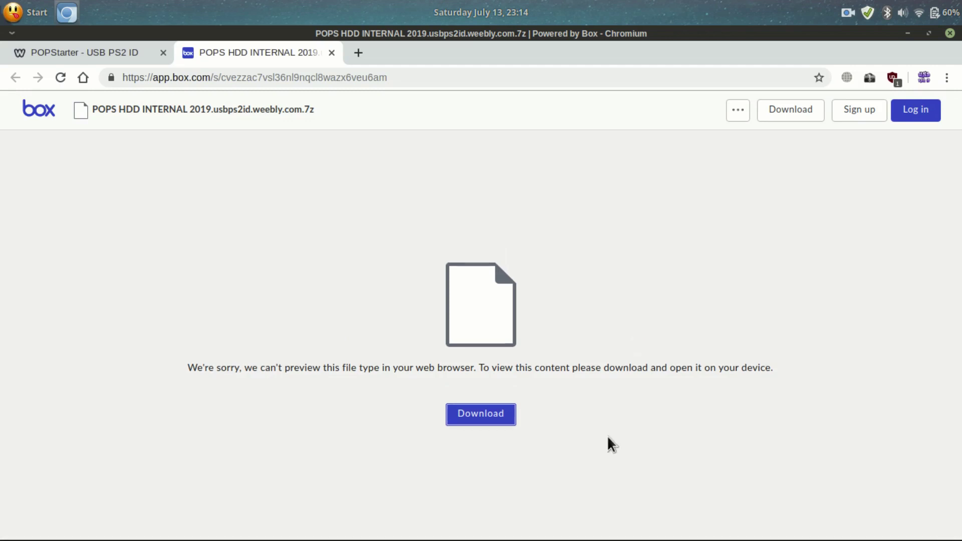
Switch to the file manager and extract the POPS HDD INTERNAL 2019 archive in place on the EXTERNAL40 drive
click(32, 516)
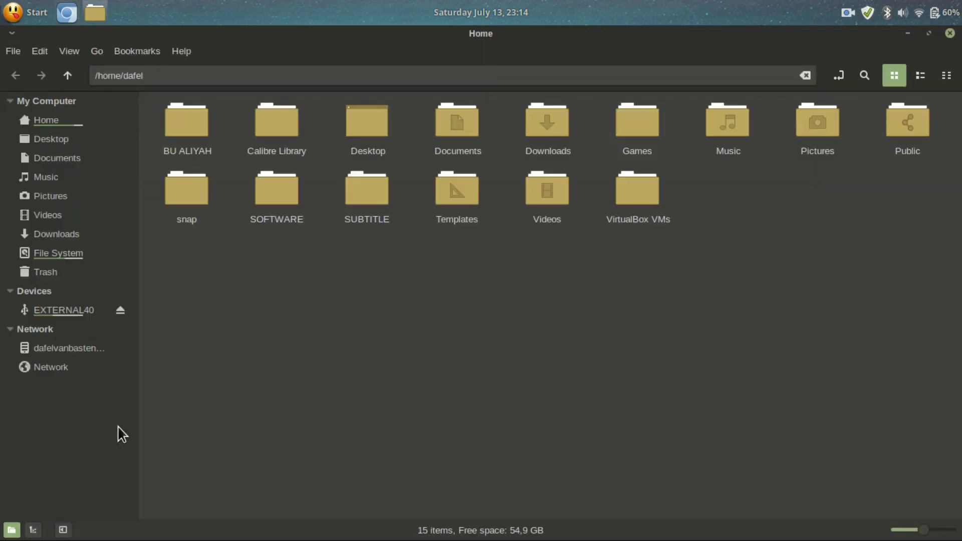
click(51, 303)
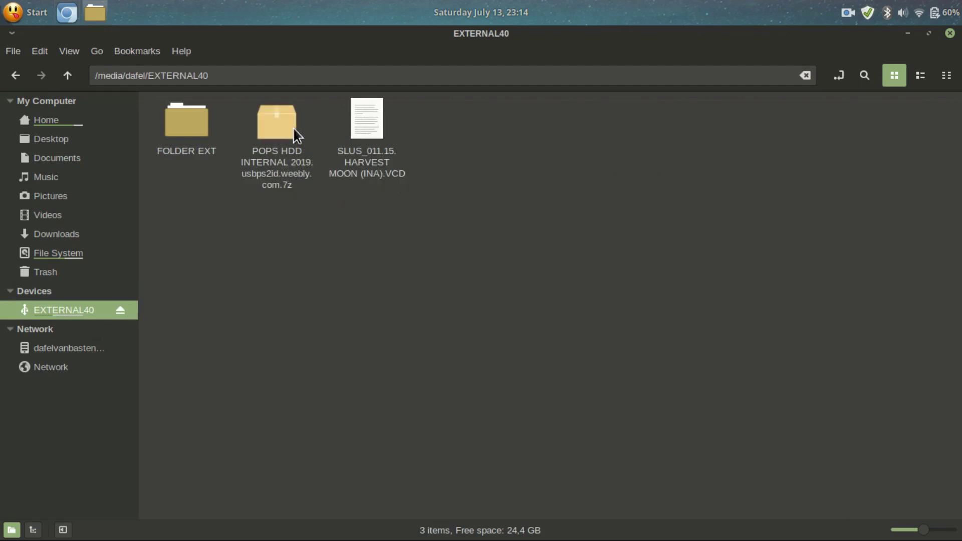
click(278, 130)
right_click(278, 128)
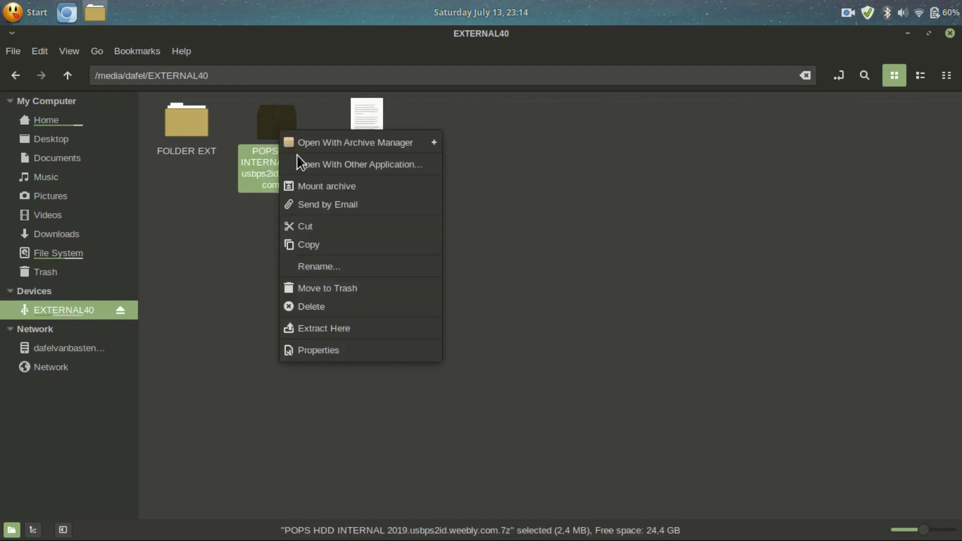
click(323, 328)
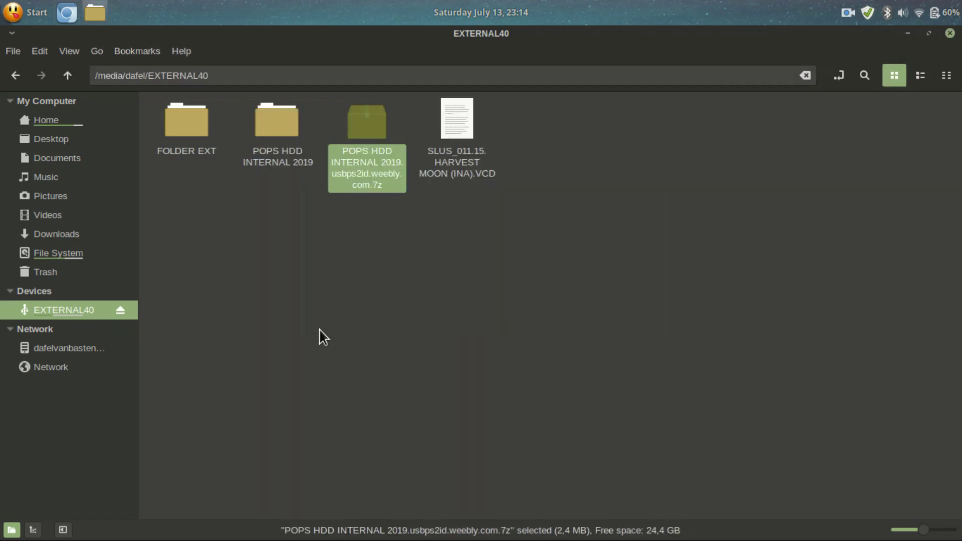
click(438, 273)
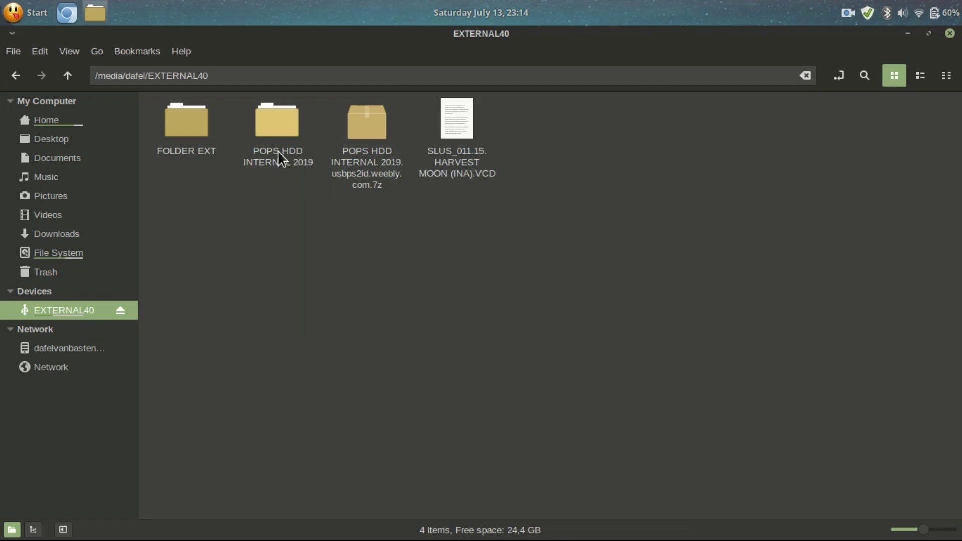
Examine the extracted POPS HDD INTERNAL 2019 folder, including boot.elf, OPNPS2LD.ELF and the POPS folder inside +OPL, and return to EXTERNAL40
double_click(275, 122)
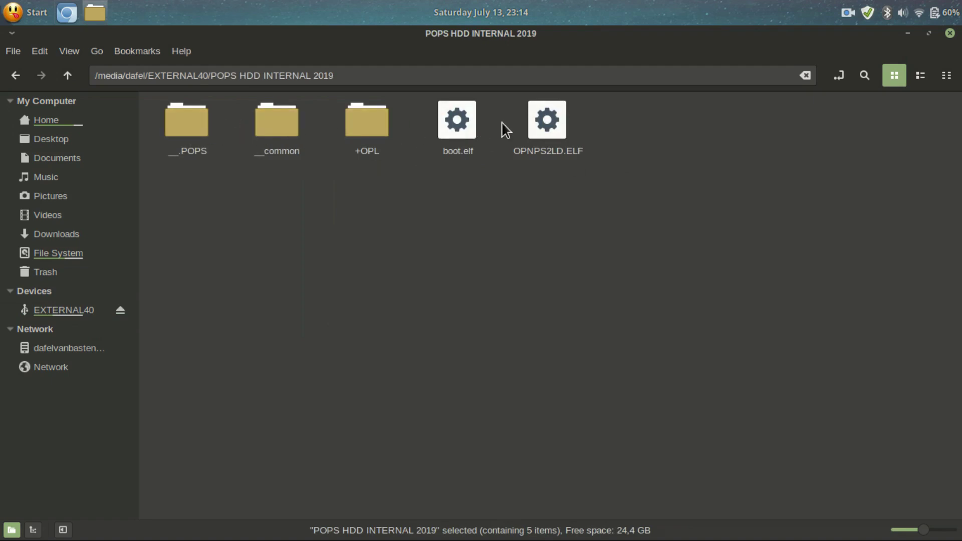
click(448, 116)
click(554, 123)
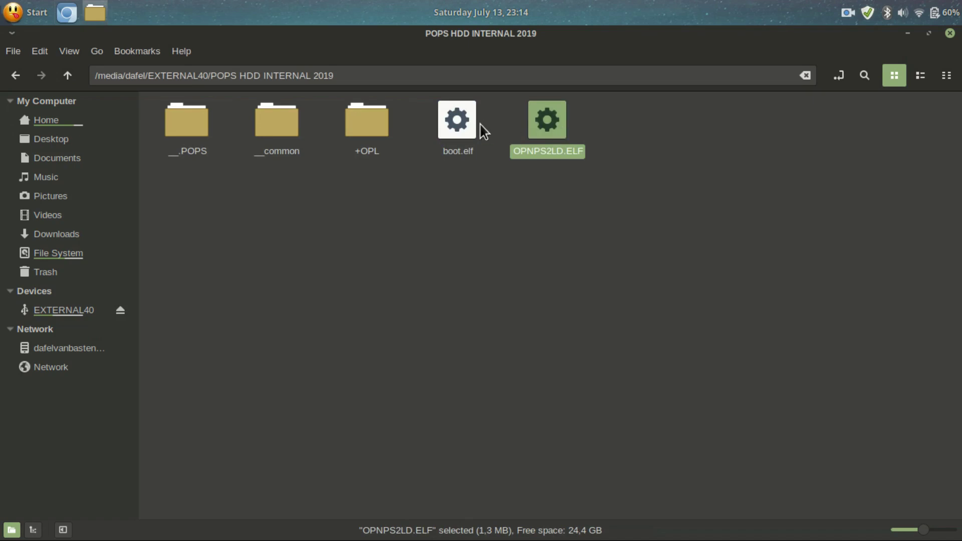
click(461, 123)
click(555, 121)
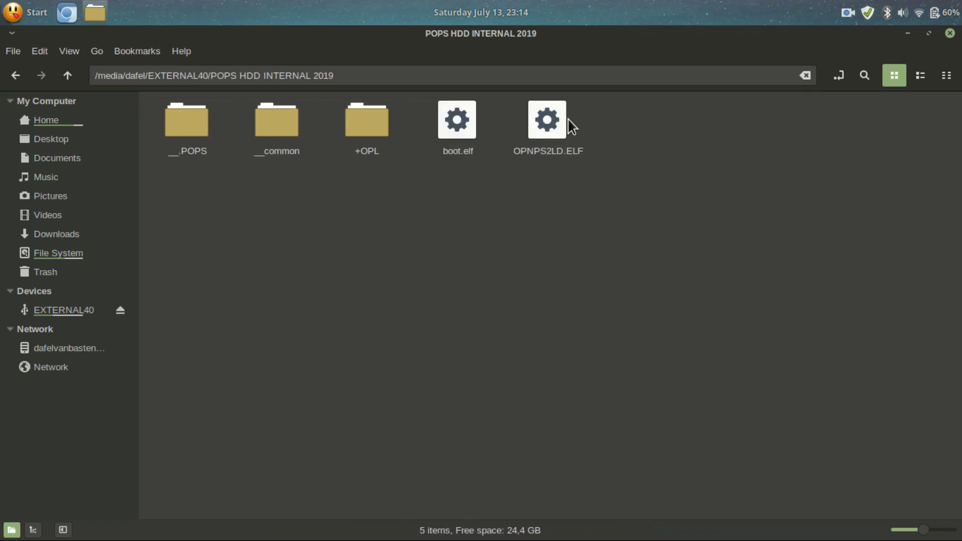
click(467, 205)
double_click(377, 144)
double_click(193, 125)
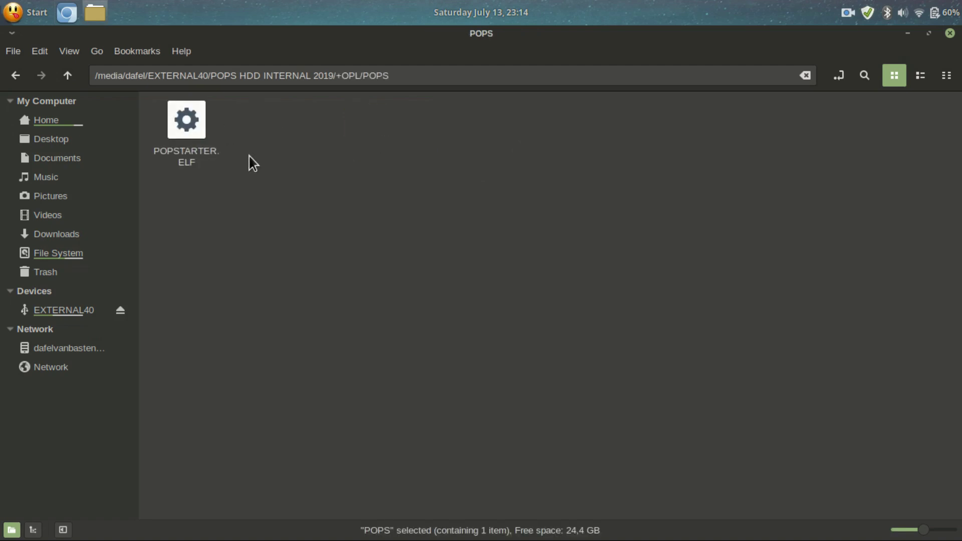
click(21, 79)
click(21, 80)
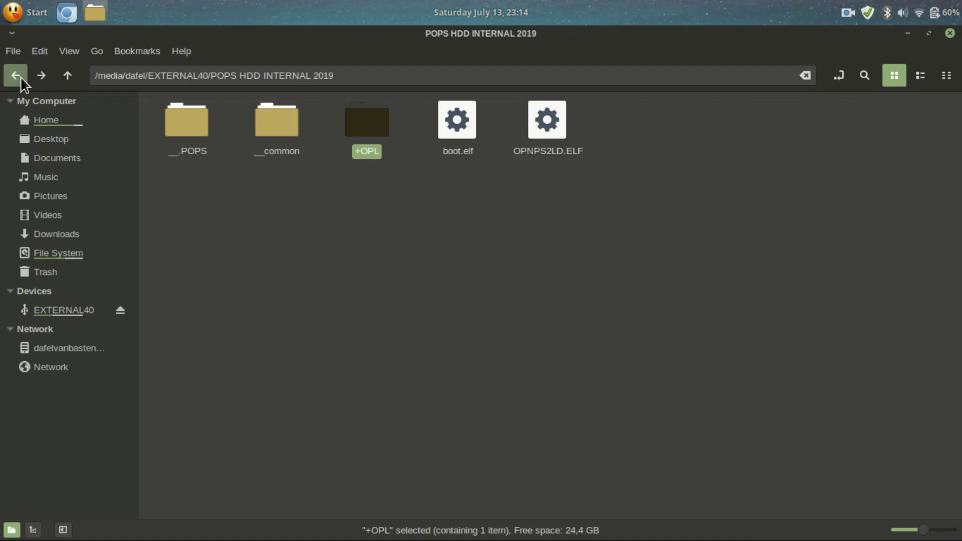
click(21, 80)
click(272, 194)
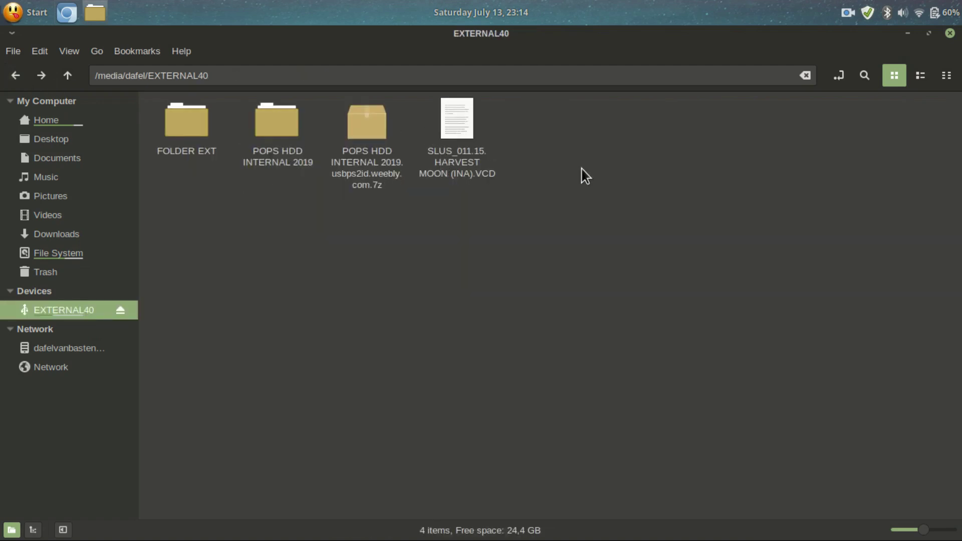
Eject the EXTERNAL40 drive and close the file manager window
click(120, 311)
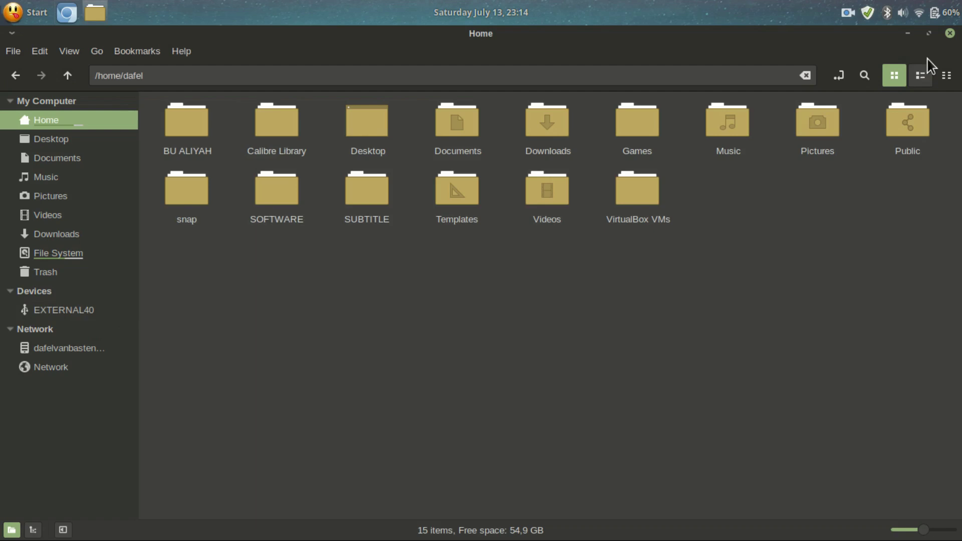
click(951, 33)
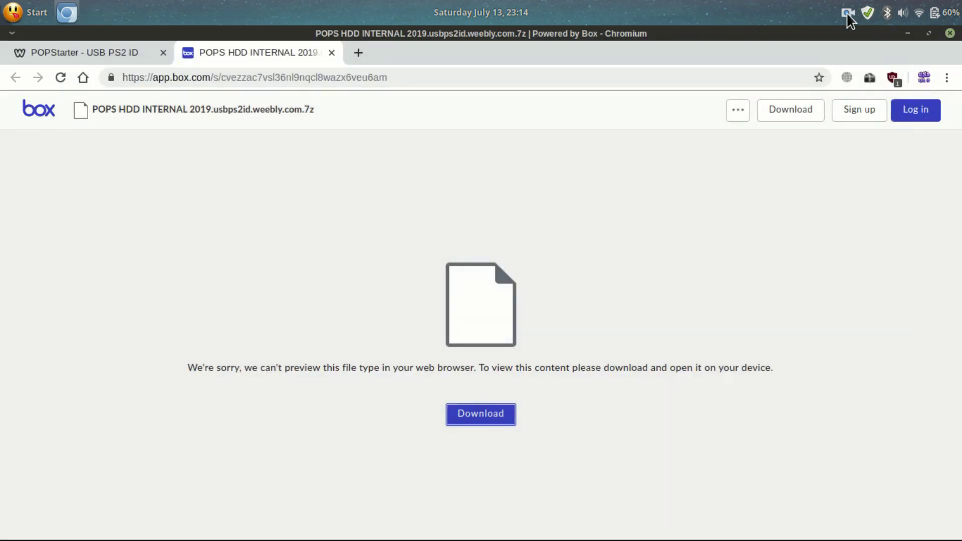
click(848, 13)
click(892, 74)
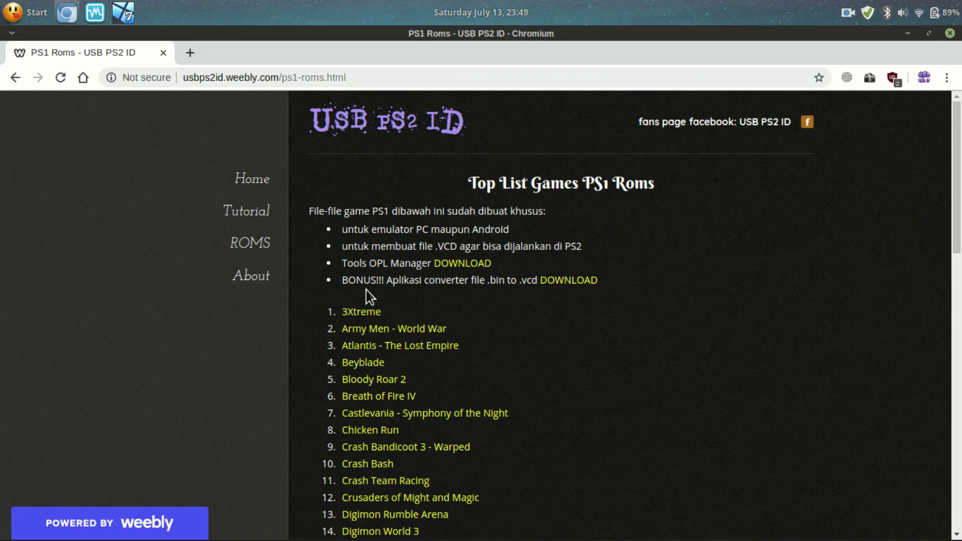
View the OPL Manager download page from the PS1 Roms page in a new tab and close it
right_click(472, 266)
click(494, 273)
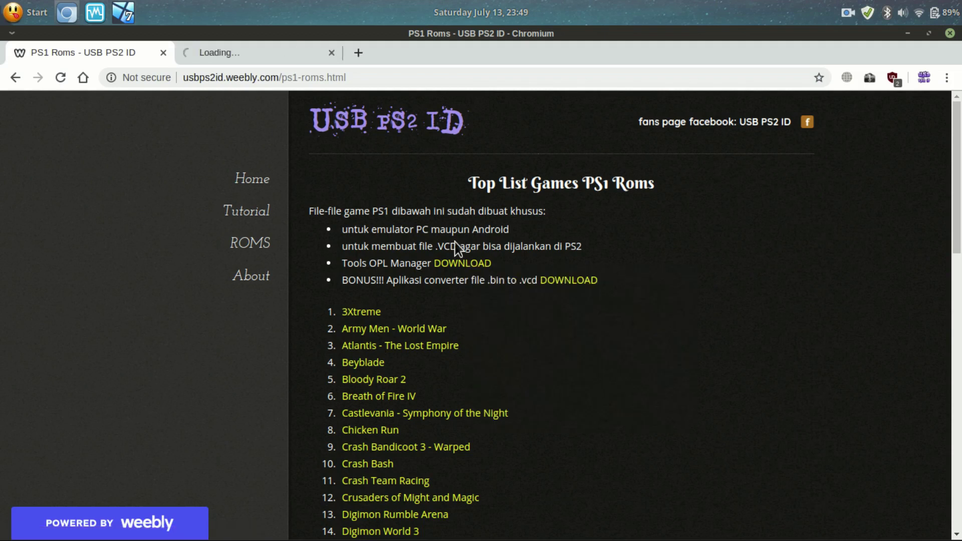
click(263, 54)
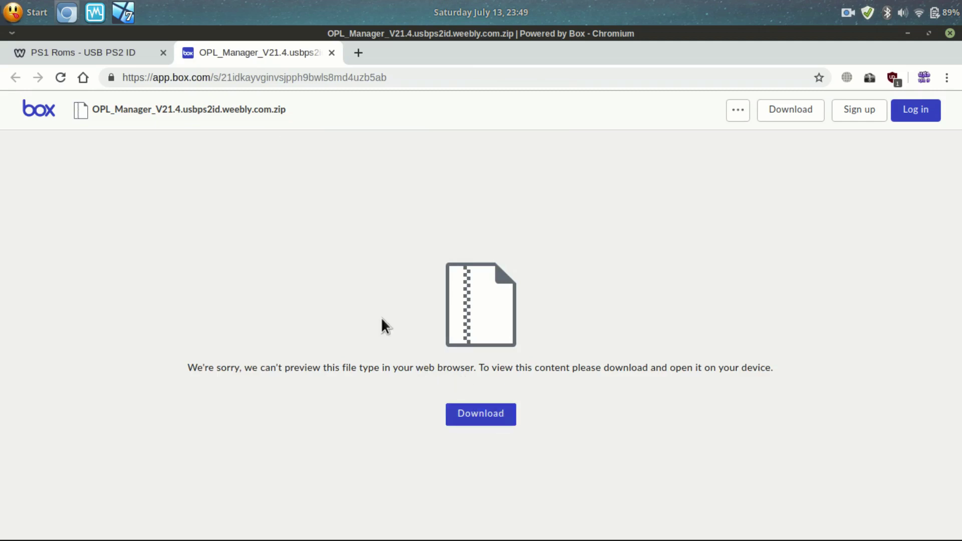
click(331, 52)
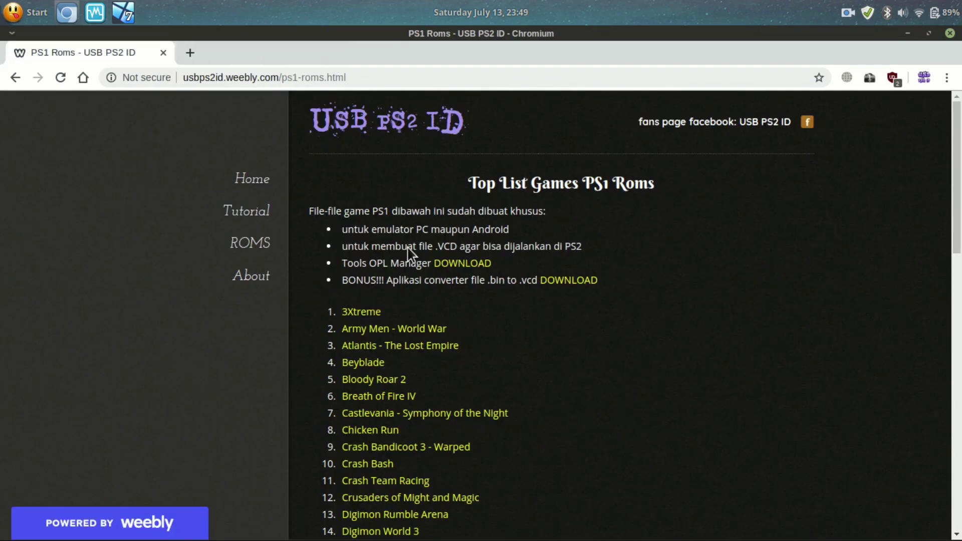
View the download page of the .bin to .vcd converter in a new tab and close it
right_click(551, 280)
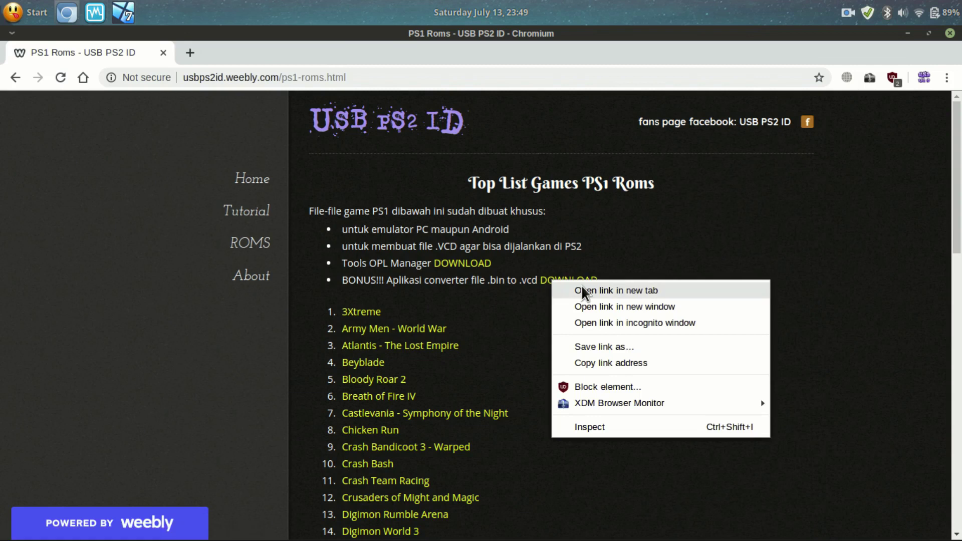
click(582, 289)
click(280, 60)
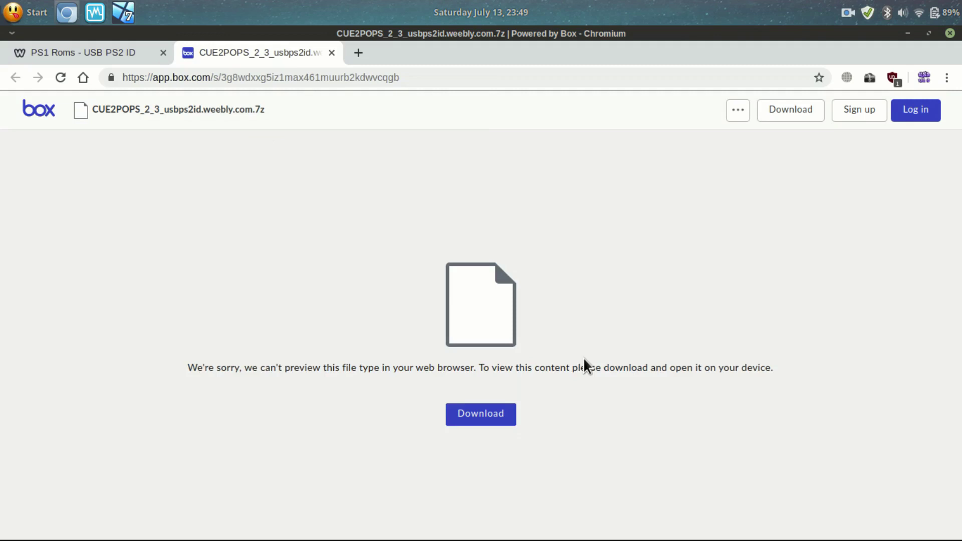
click(331, 53)
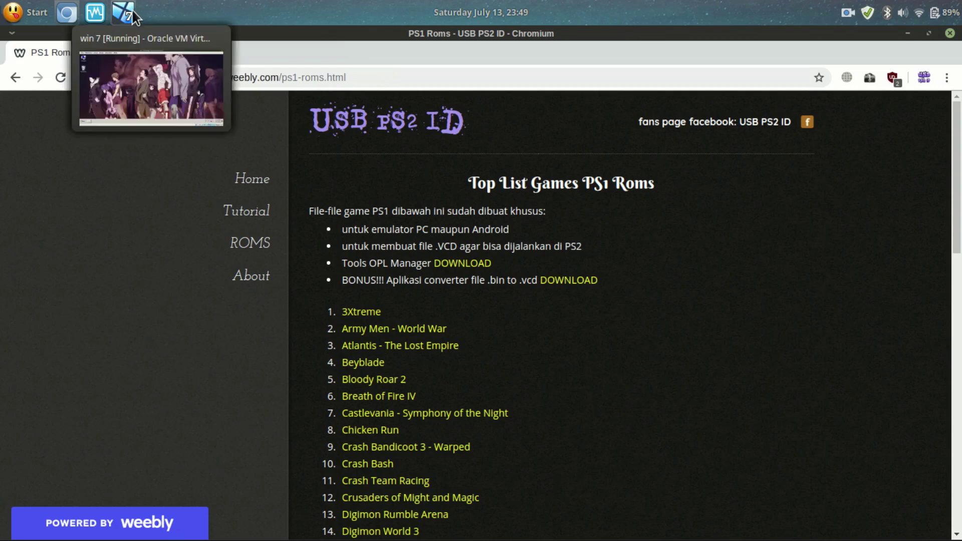
Switch to the win 7 virtual machine and bring up the ps2 shared folder containing the CUE2POPS and OPL Manager archives
click(140, 31)
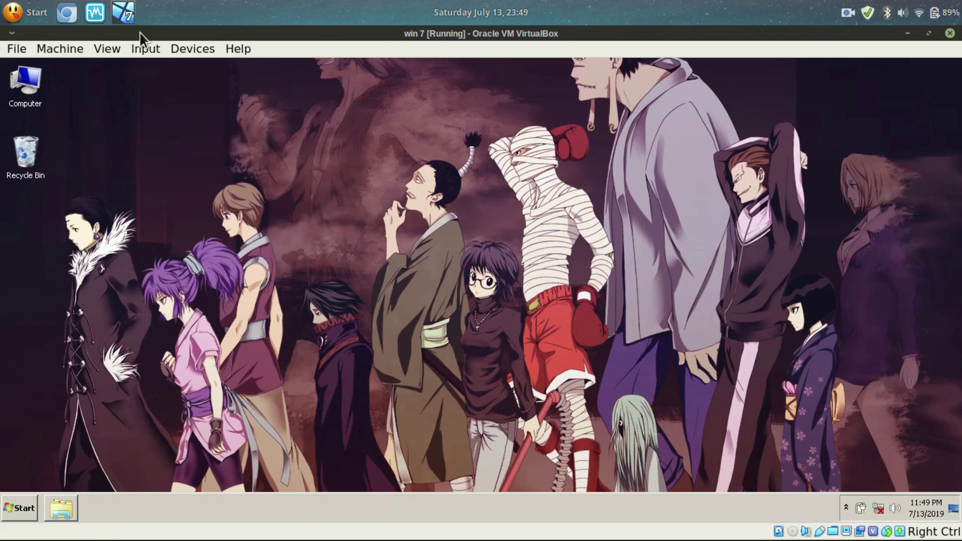
click(65, 509)
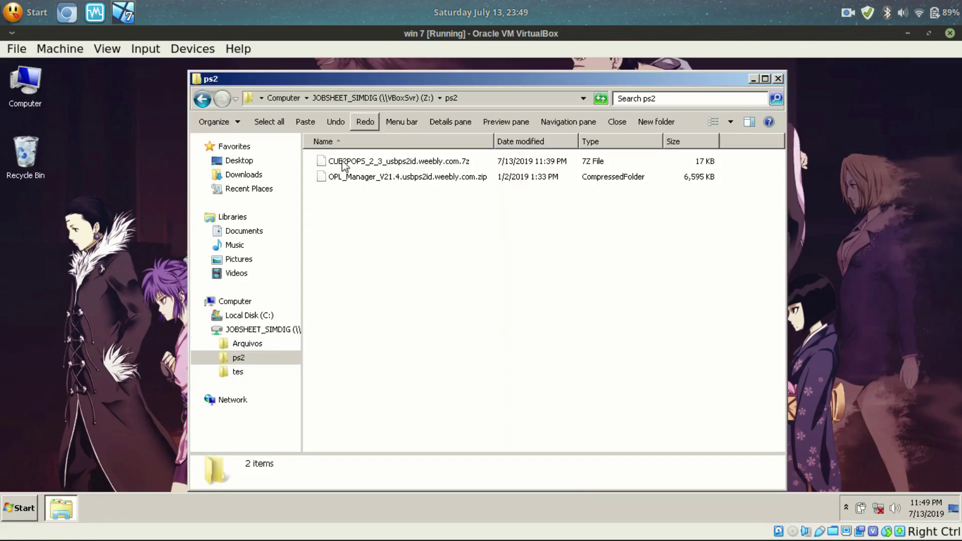
click(412, 165)
click(364, 180)
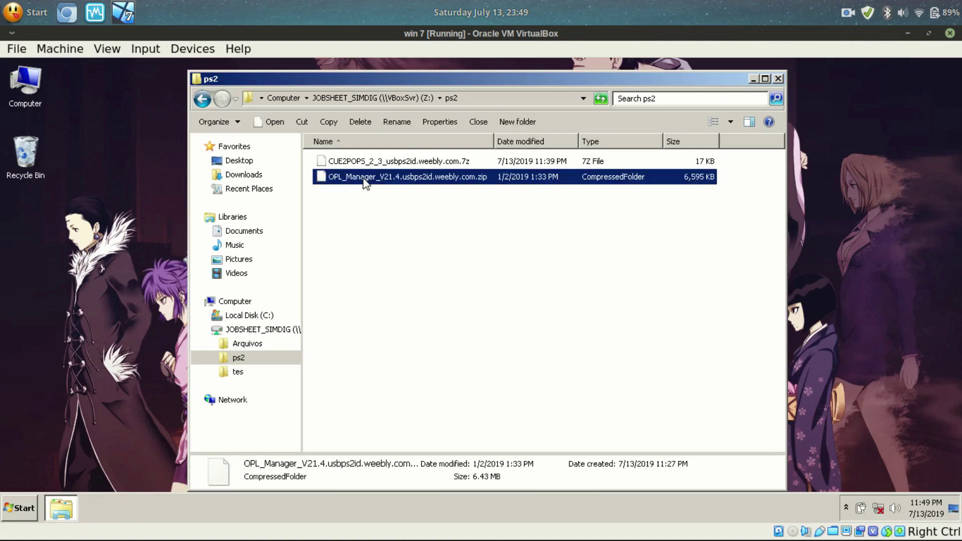
Copy the CUE2POPS and OPL Manager archives from the ps2 folder to the desktop and place them beside the existing icons
drag(378, 216, 364, 145)
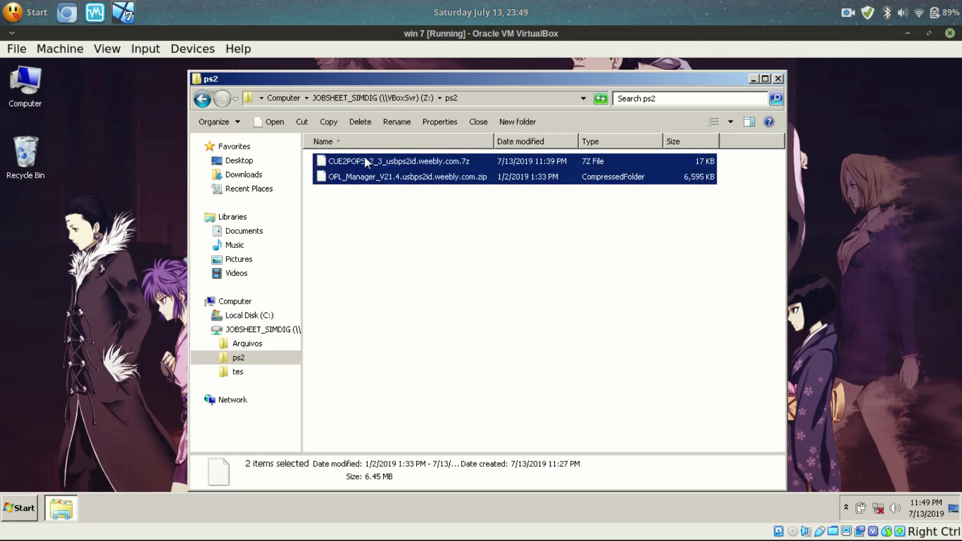
right_click(365, 158)
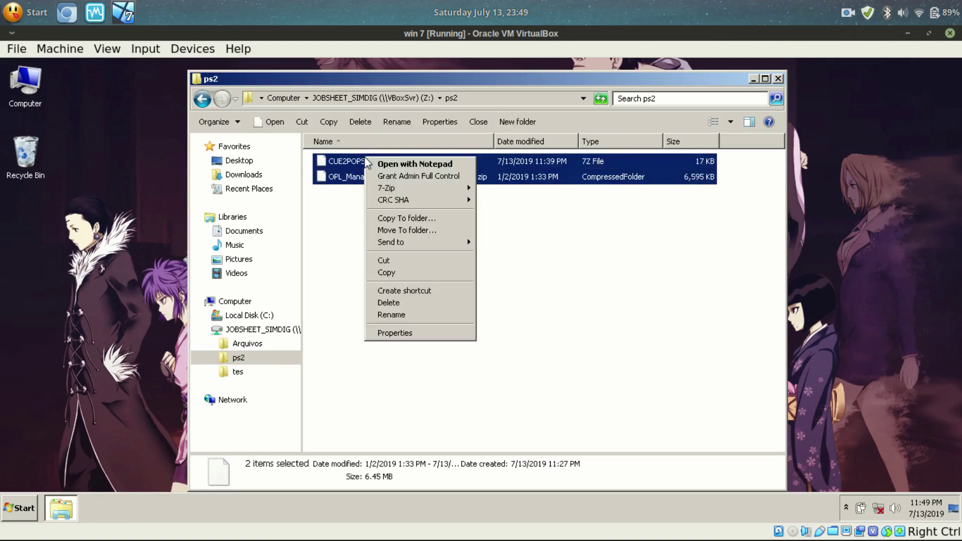
click(395, 273)
click(752, 79)
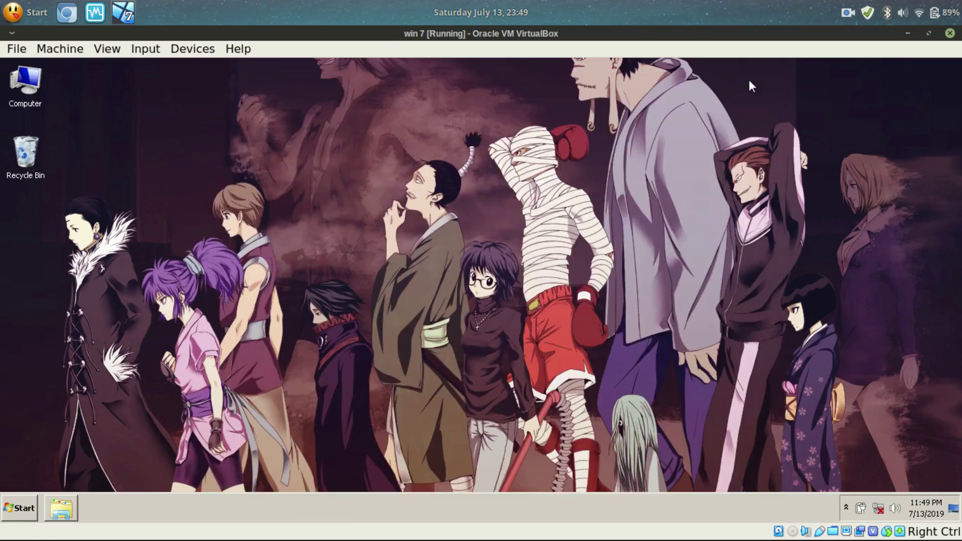
right_click(470, 181)
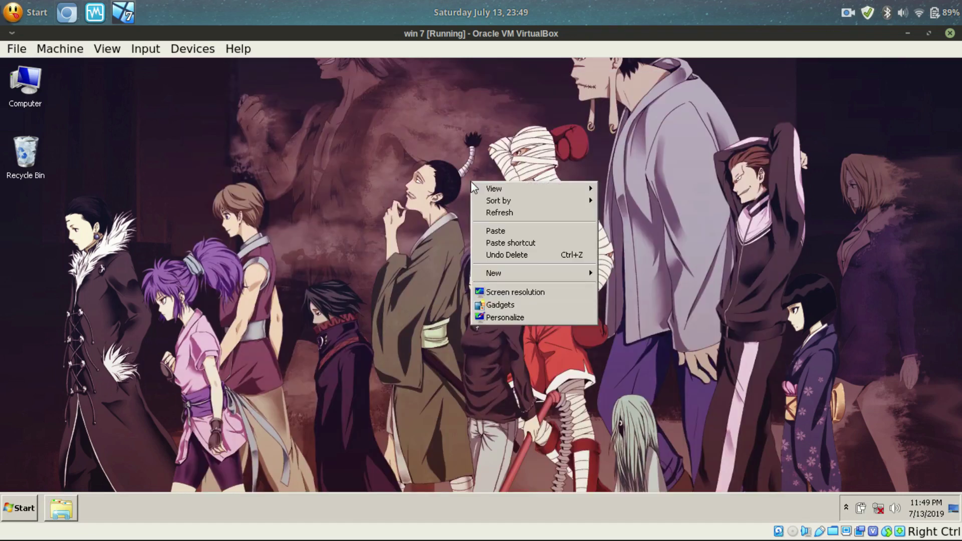
click(495, 231)
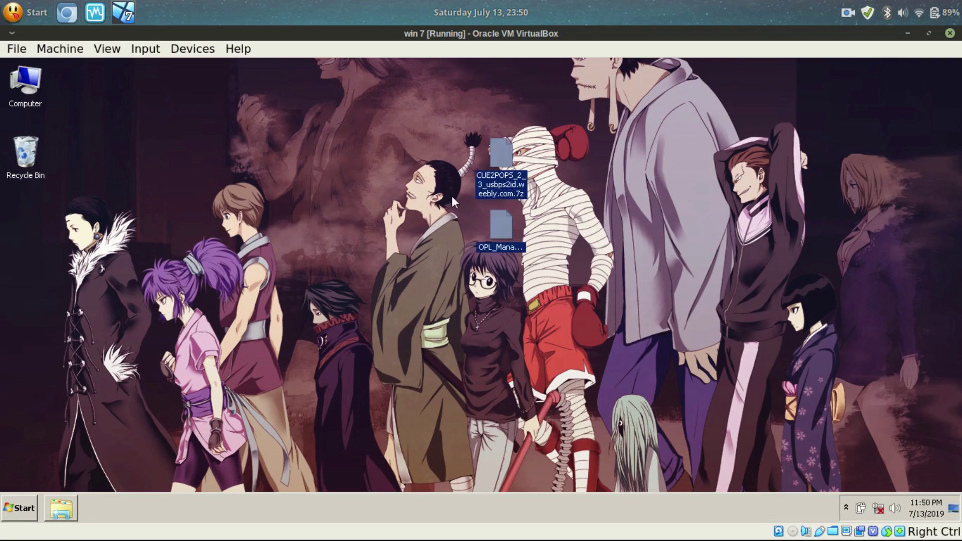
drag(254, 116, 135, 90)
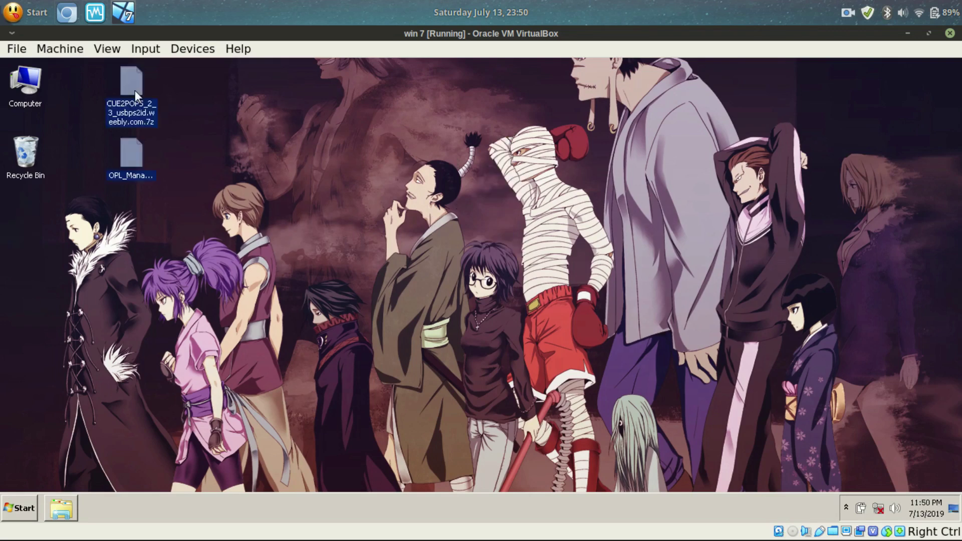
Extract the CUE2POPS and OPL Manager archives on the desktop with 7-Zip, each into a folder named after its archive
right_click(134, 90)
mouse_move(228, 134)
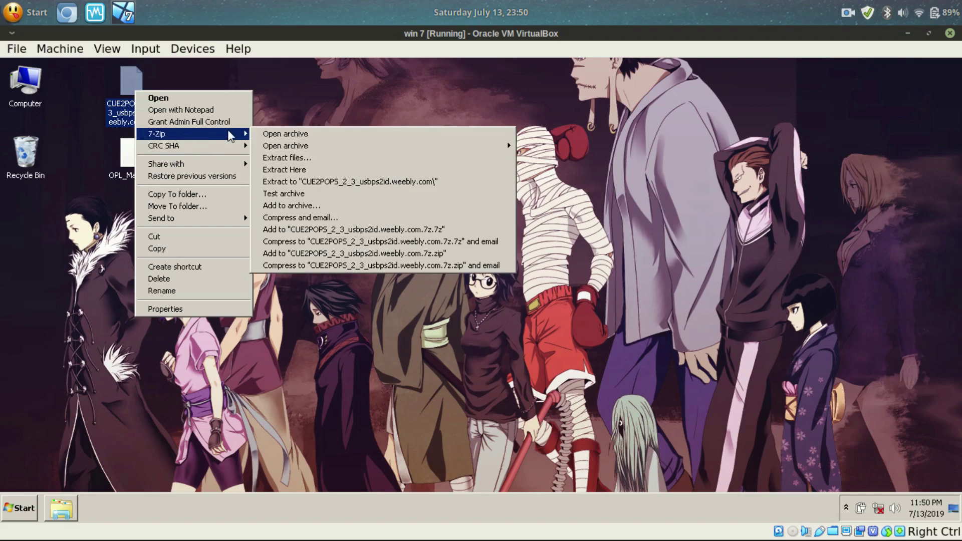
click(312, 183)
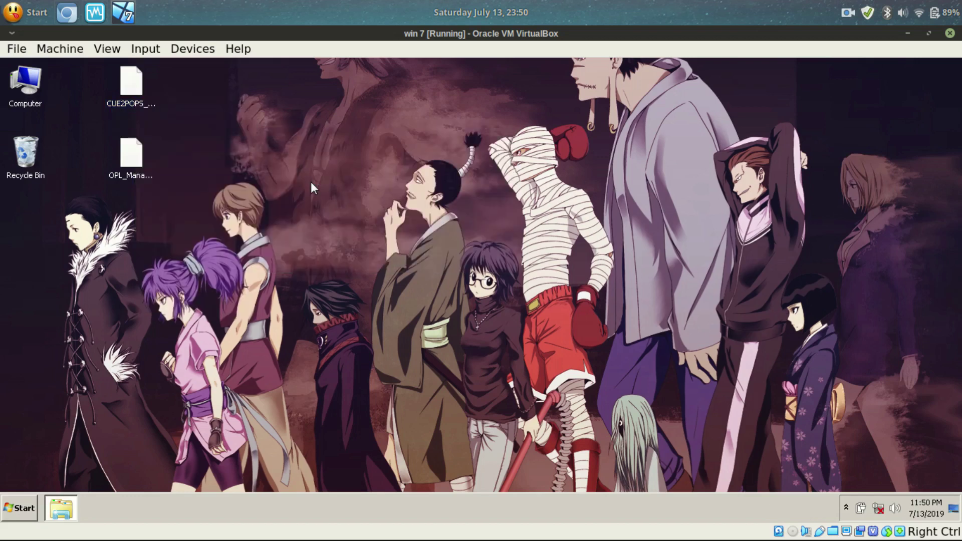
click(143, 153)
right_click(143, 153)
mouse_move(200, 214)
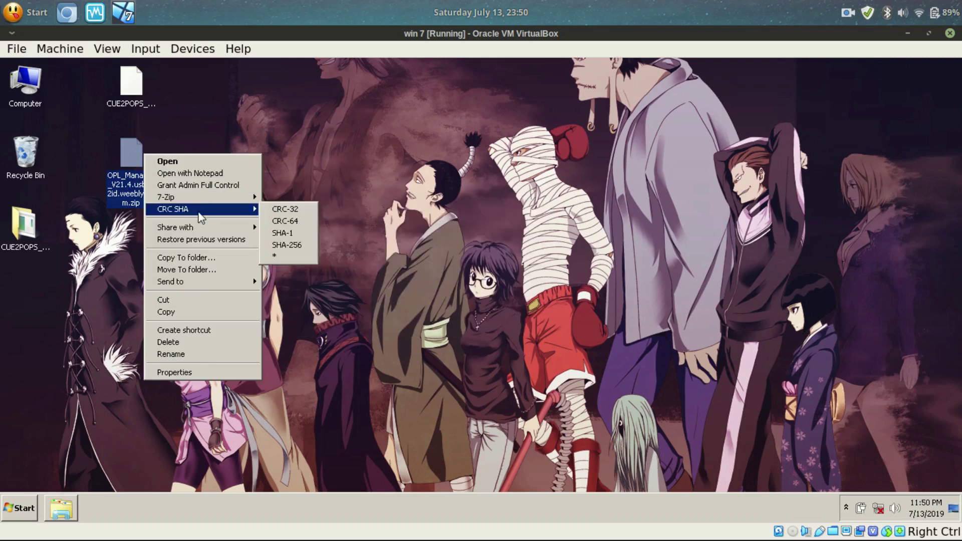
mouse_move(245, 197)
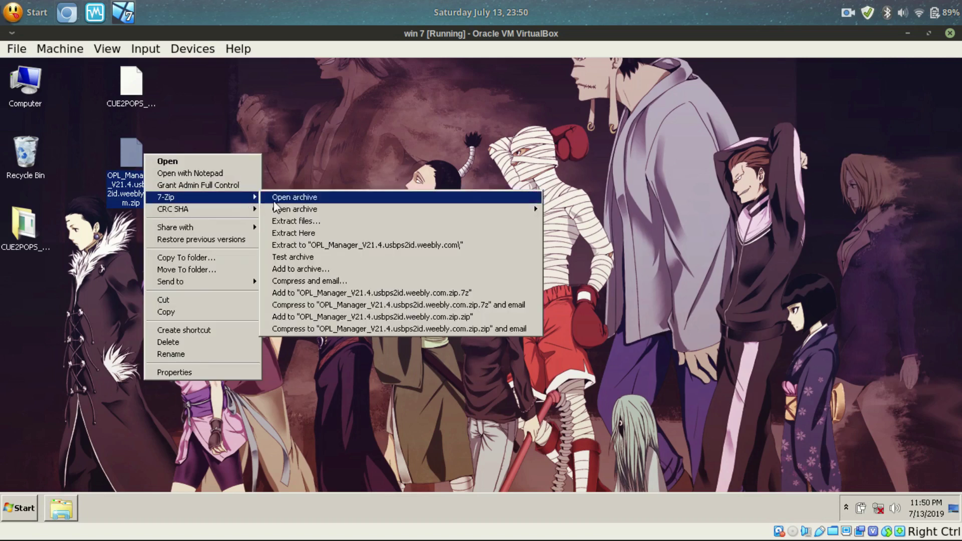
click(295, 243)
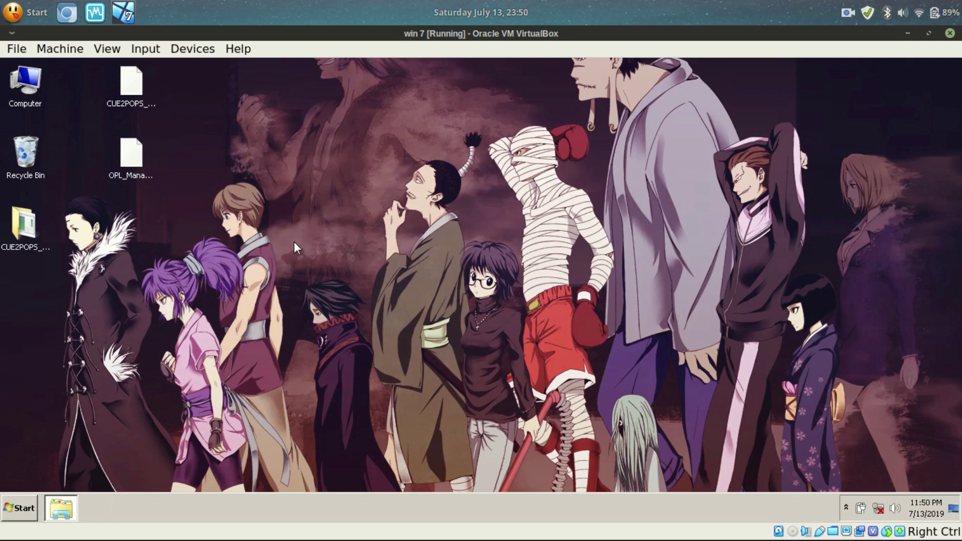
Delete the original CUE2POPS and OPL Manager archive files from the desktop
click(128, 159)
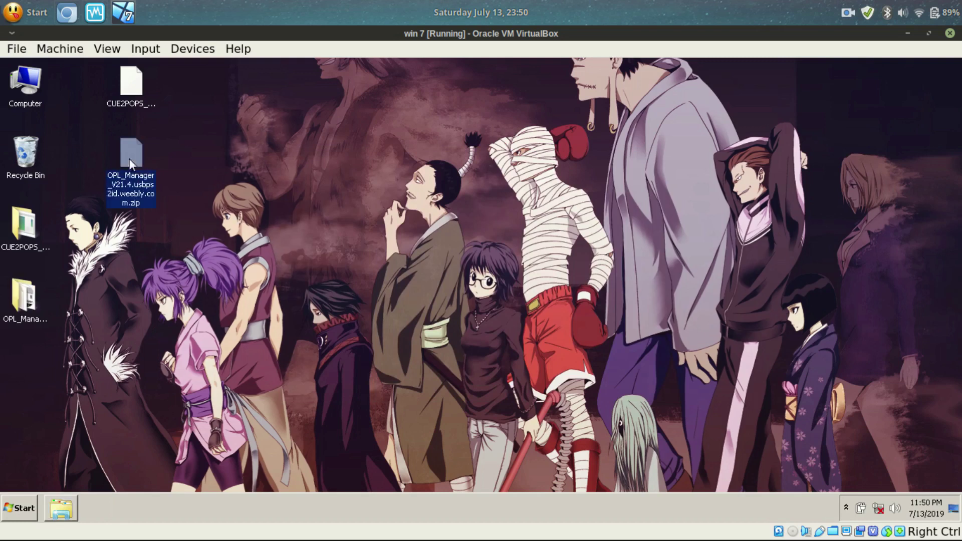
ctrl+click(131, 84)
key(Delete)
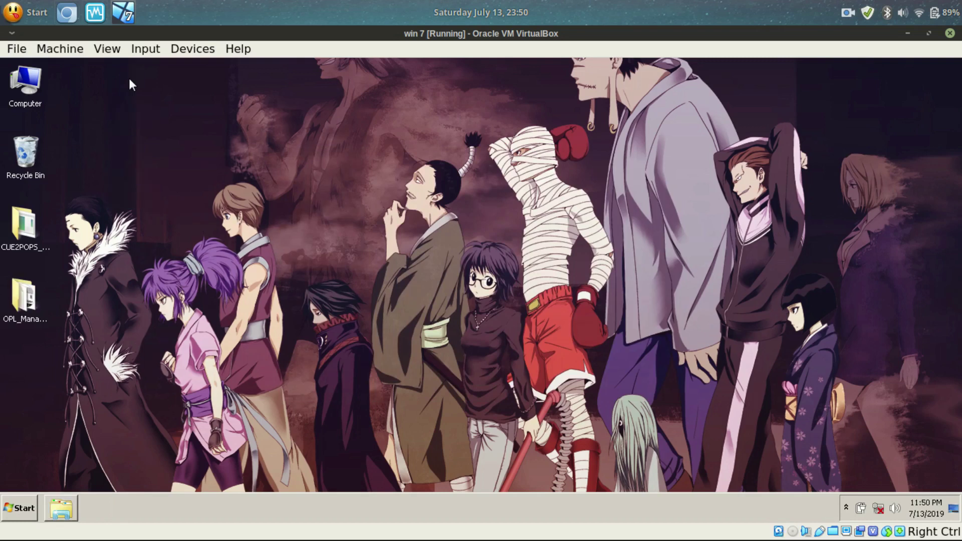
Move the extracted CUE2POPS and OPL Manager folders together into the second column of desktop icons
click(30, 225)
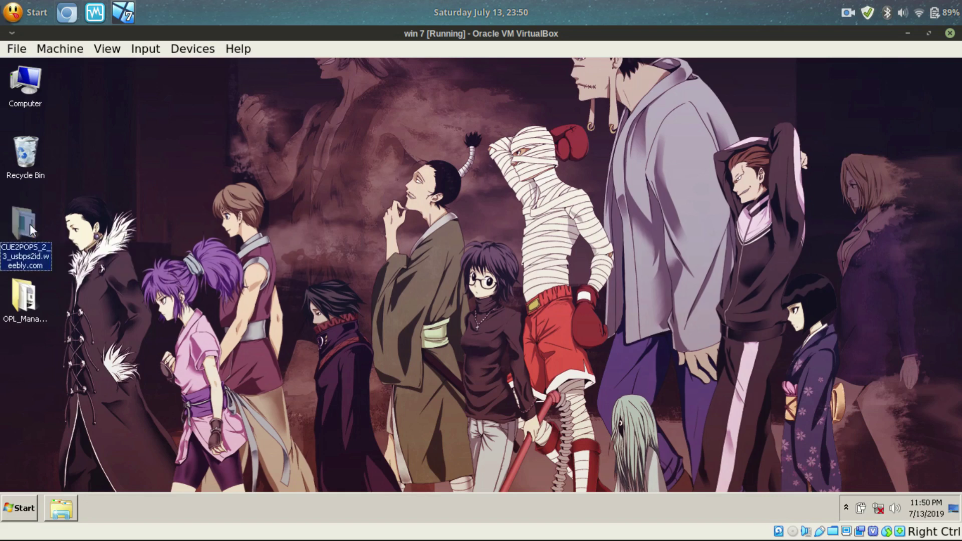
ctrl+click(22, 305)
drag(22, 304, 131, 131)
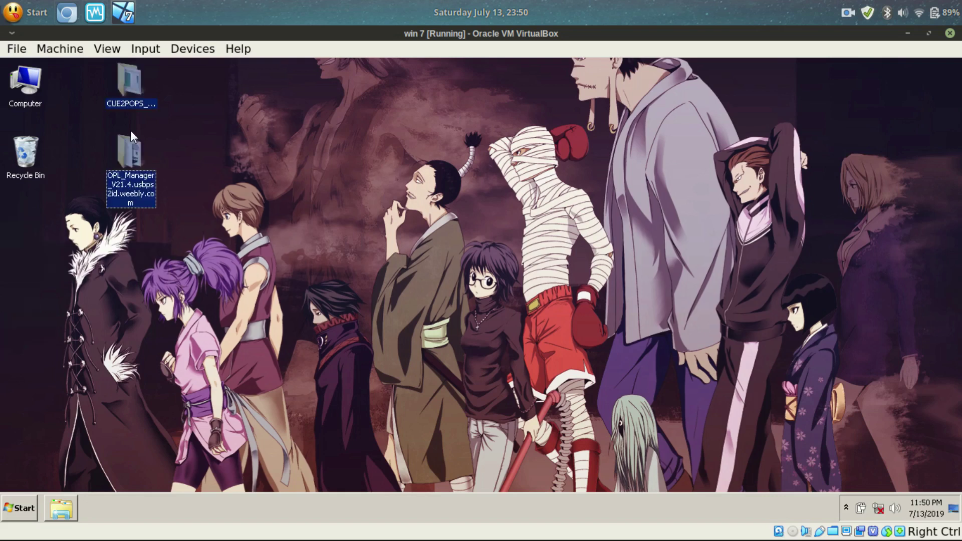
click(205, 143)
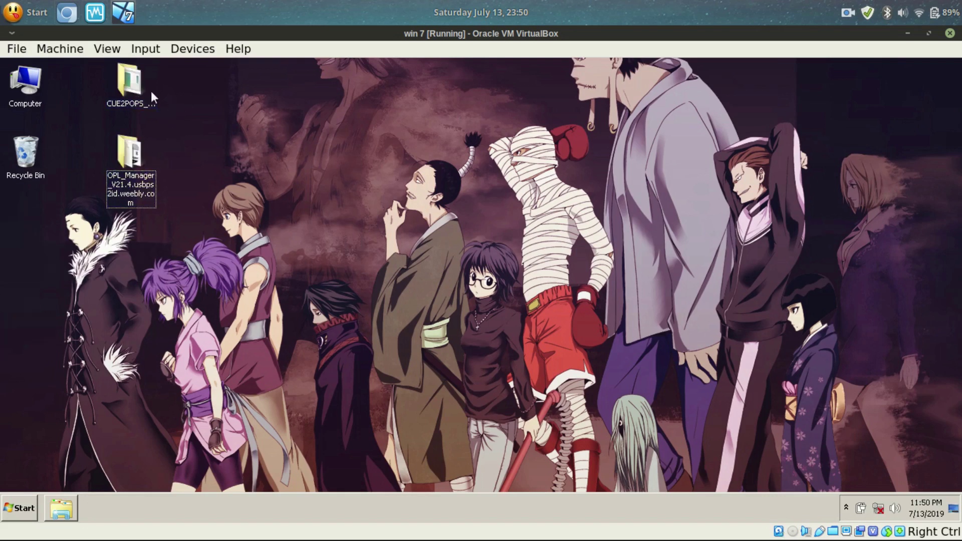
Copy the Harvest Moon (INA) folder from the shared ps2 folder into the extracted CUE2POPS_2_3_usbps2id.weebly.com folder
double_click(130, 88)
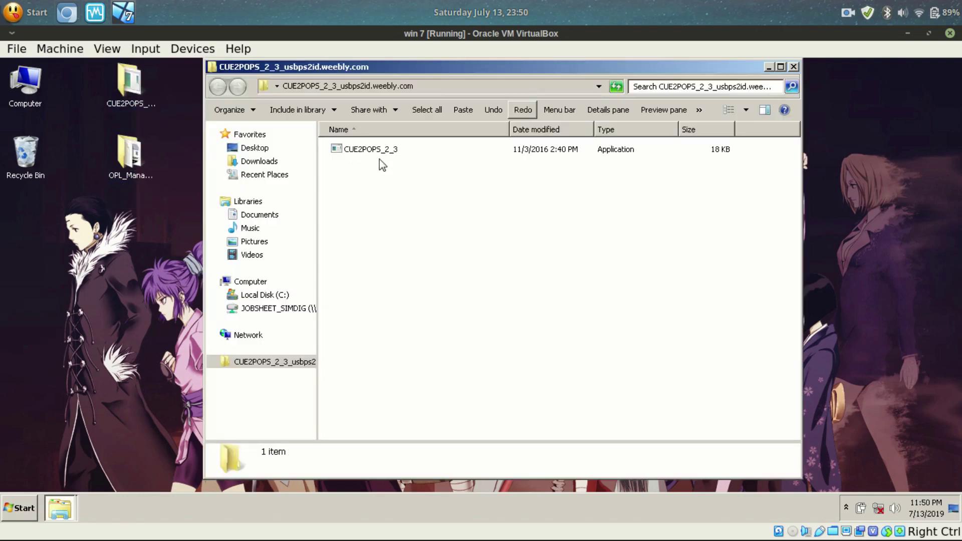
click(263, 309)
double_click(353, 168)
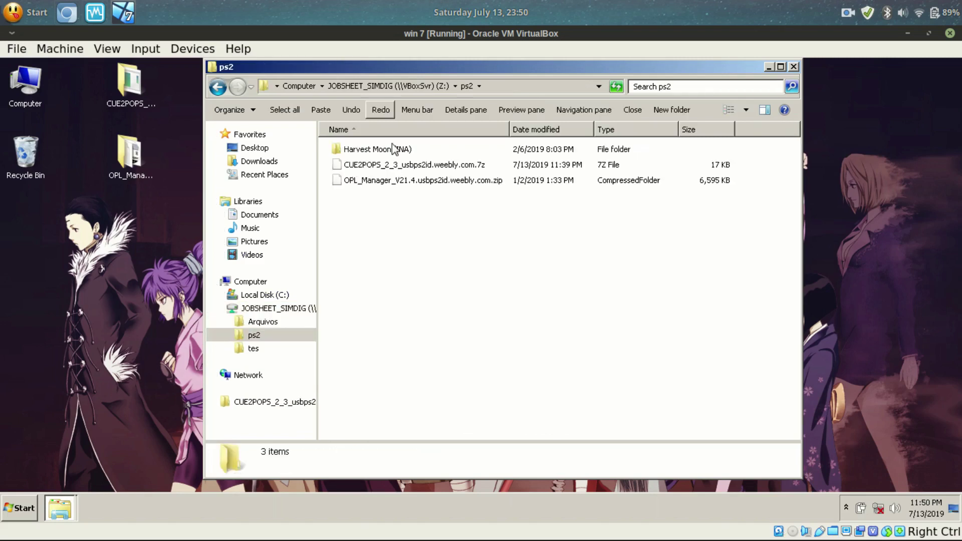
click(394, 148)
right_click(394, 149)
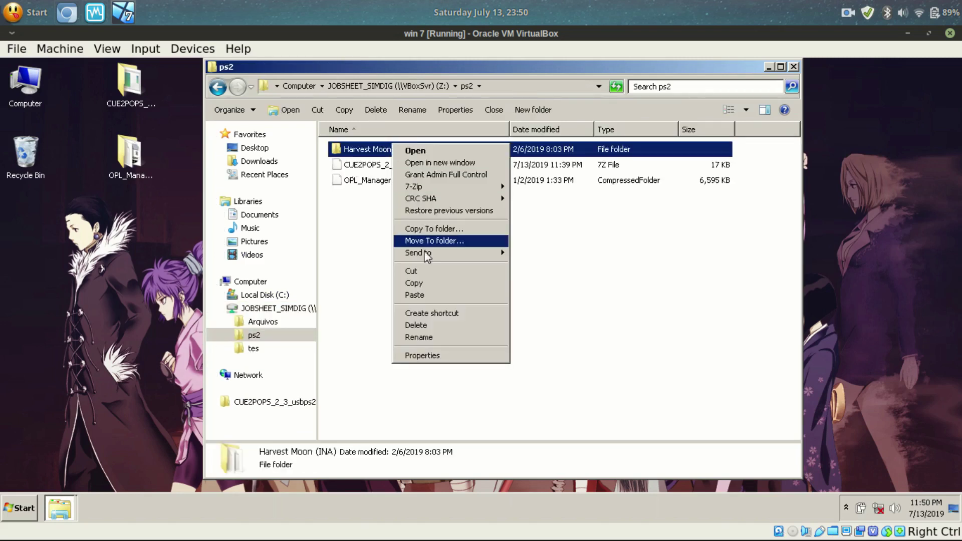
click(416, 283)
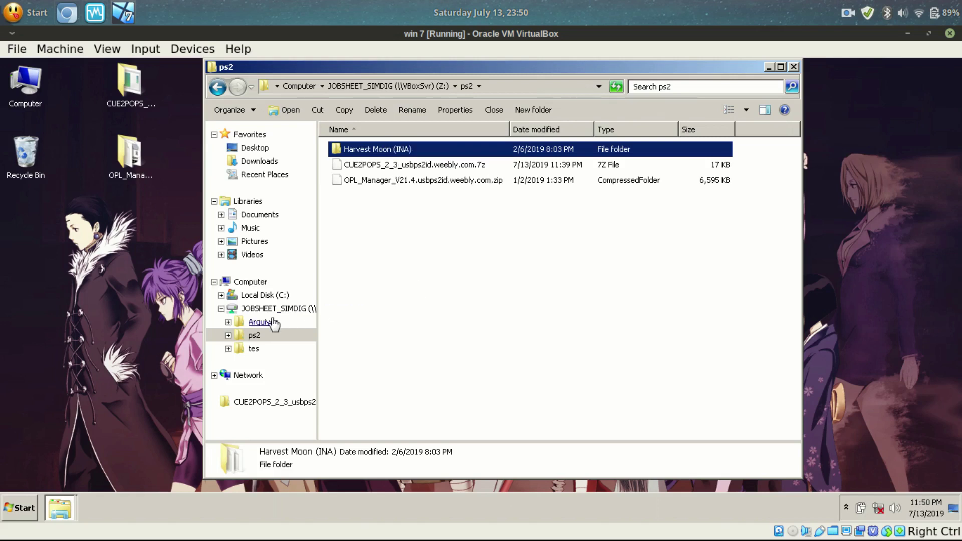
click(769, 67)
double_click(124, 86)
right_click(427, 197)
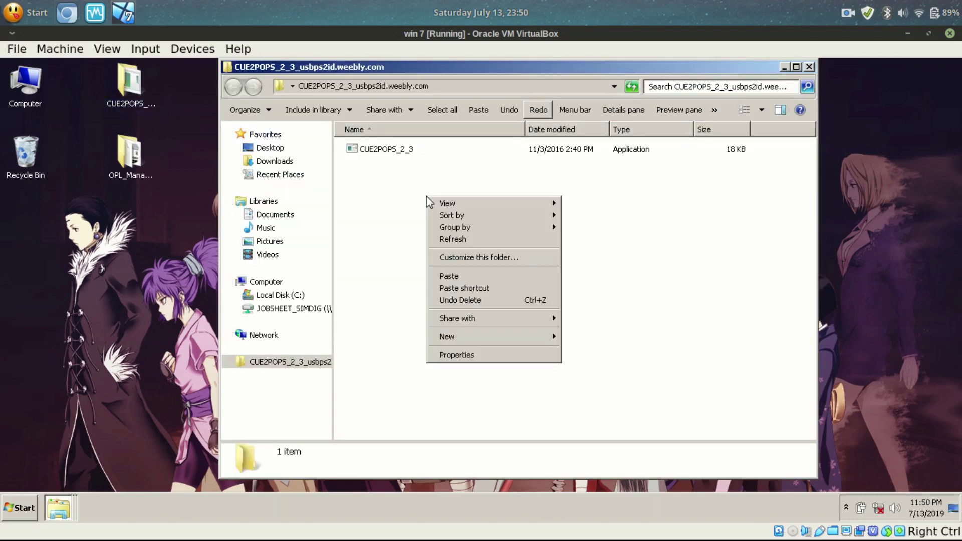
click(457, 277)
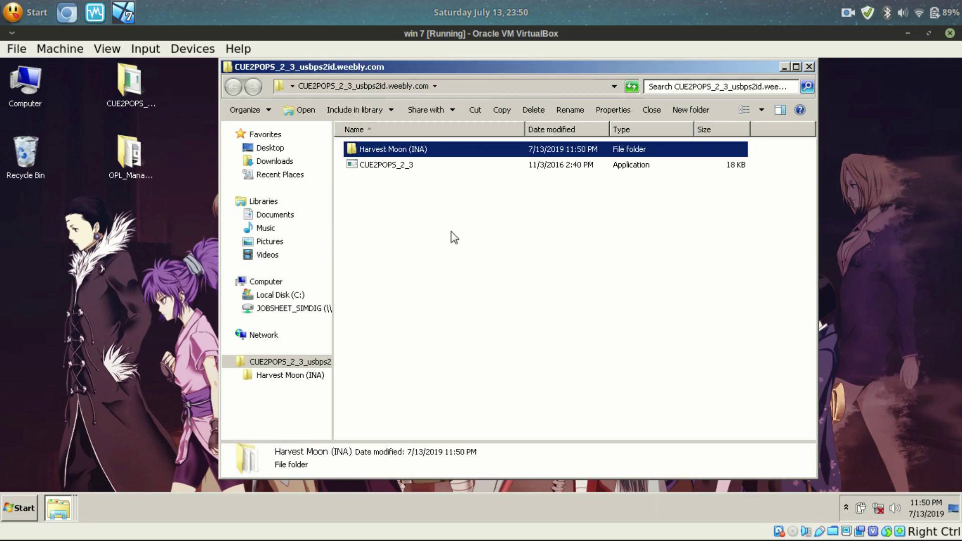
Copy the CUE2POPS_2_3 application into the Harvest Moon (INA) folder beside the .bin and .cue files
key(F2)
click(425, 161)
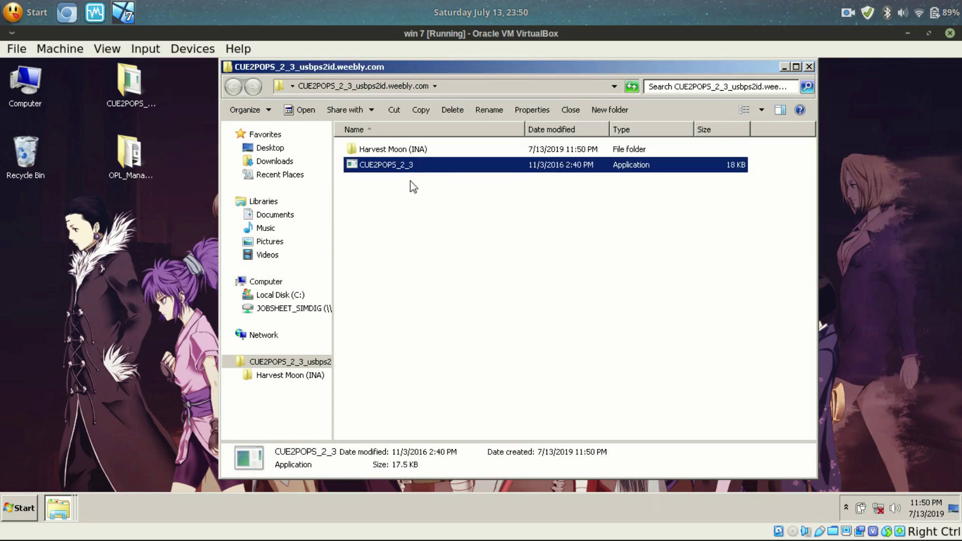
click(403, 169)
right_click(402, 168)
click(365, 202)
click(366, 203)
click(370, 169)
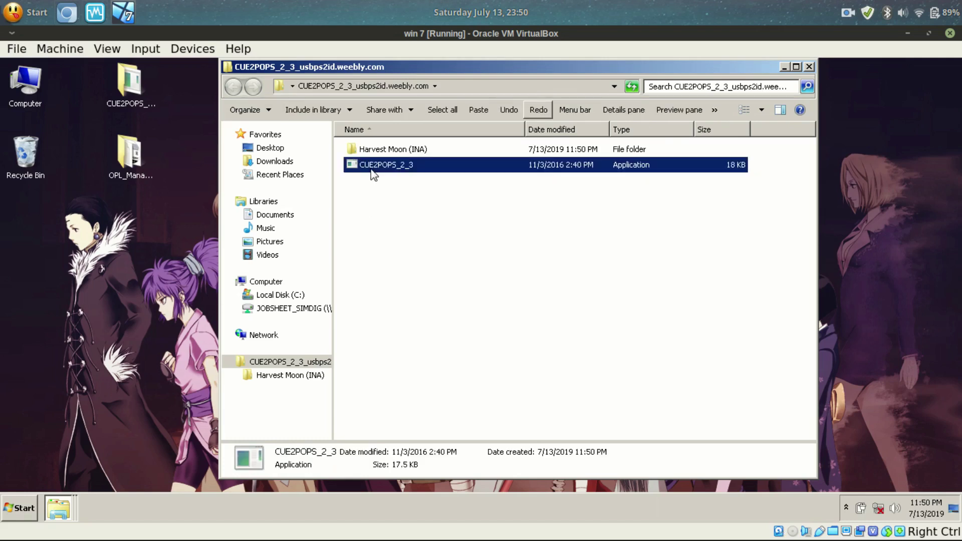
right_click(371, 168)
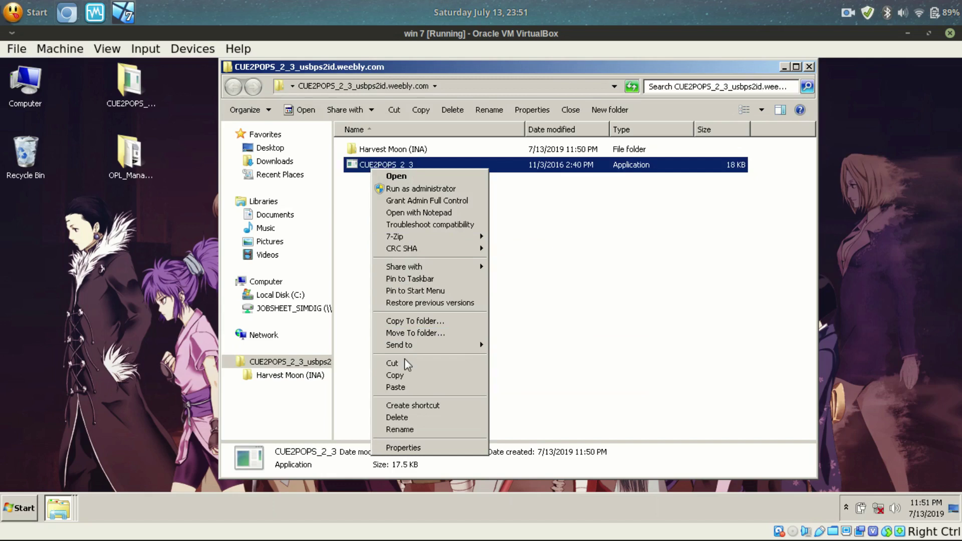
click(398, 376)
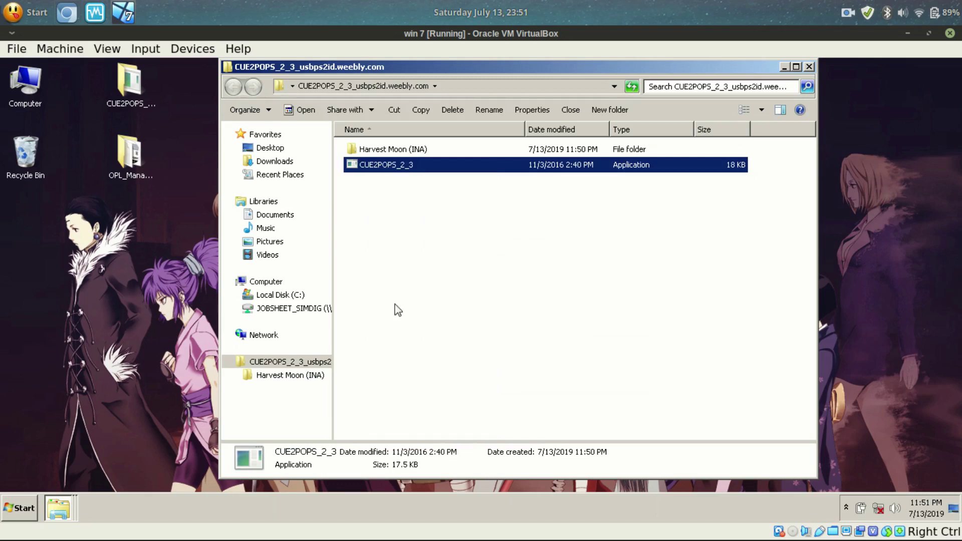
double_click(400, 149)
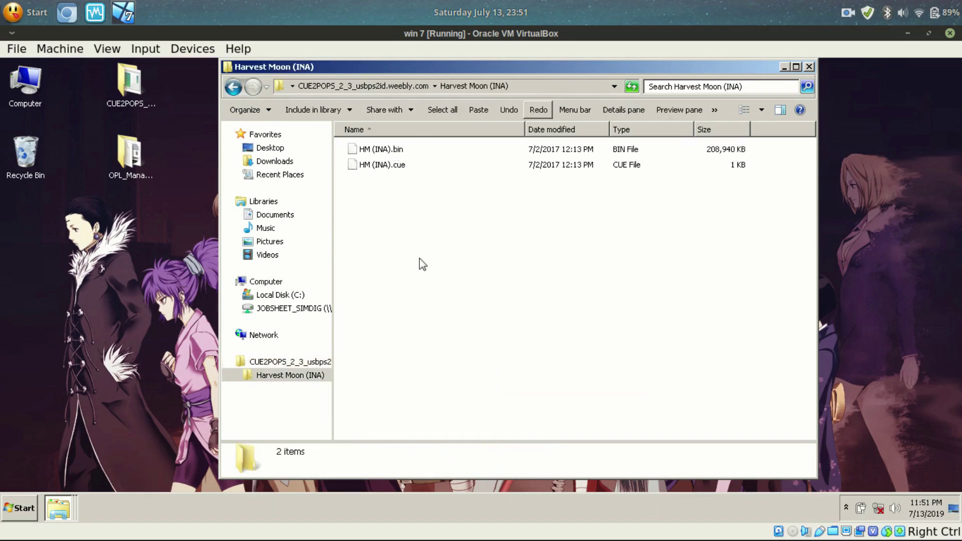
right_click(463, 257)
click(496, 338)
click(543, 248)
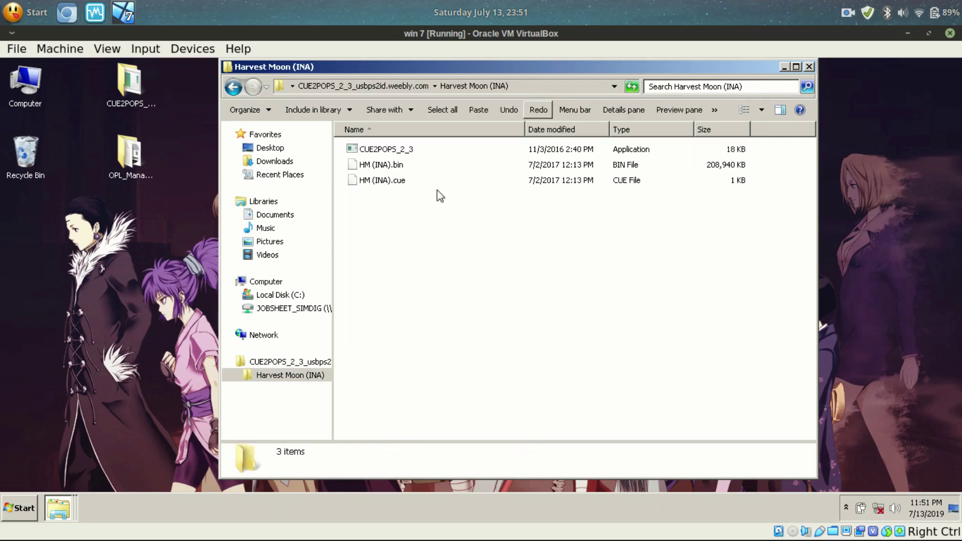
Show the folder's files as medium icons and convert HM (INA).cue to a VCD file by opening it with CUE2POPS_2_3
click(761, 110)
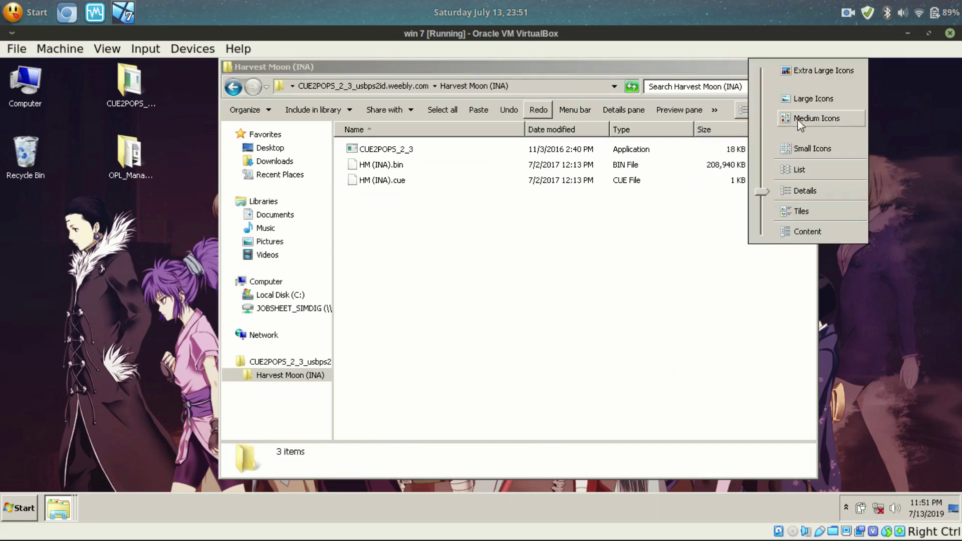
click(817, 118)
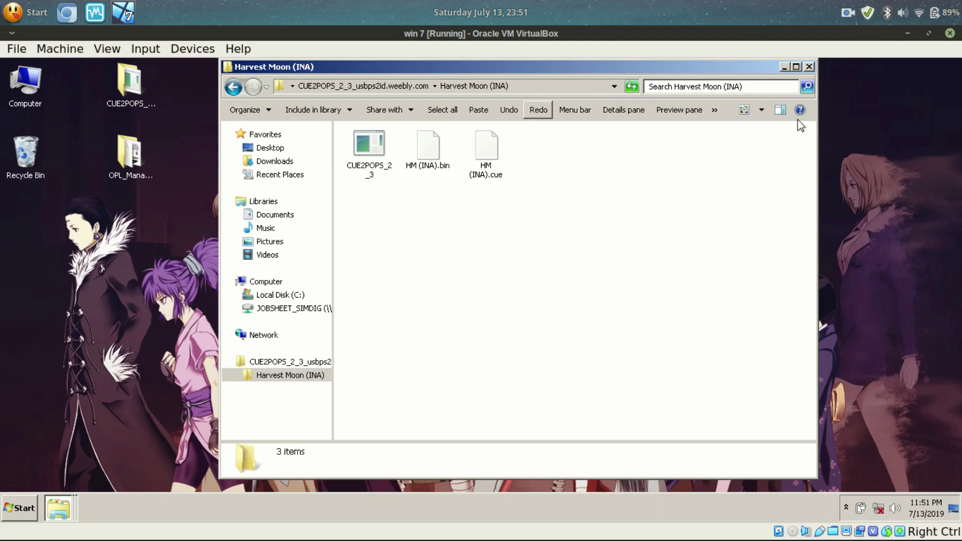
click(435, 146)
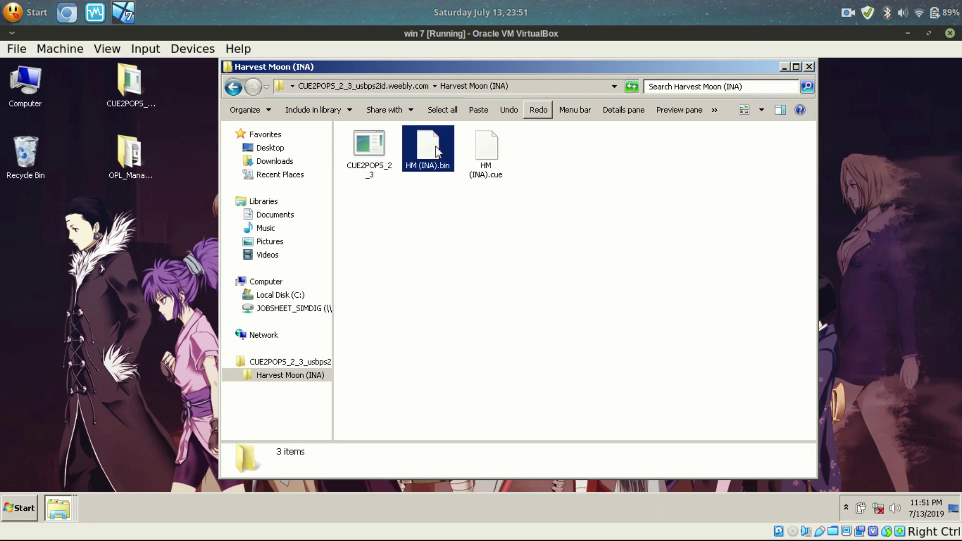
click(491, 154)
click(434, 146)
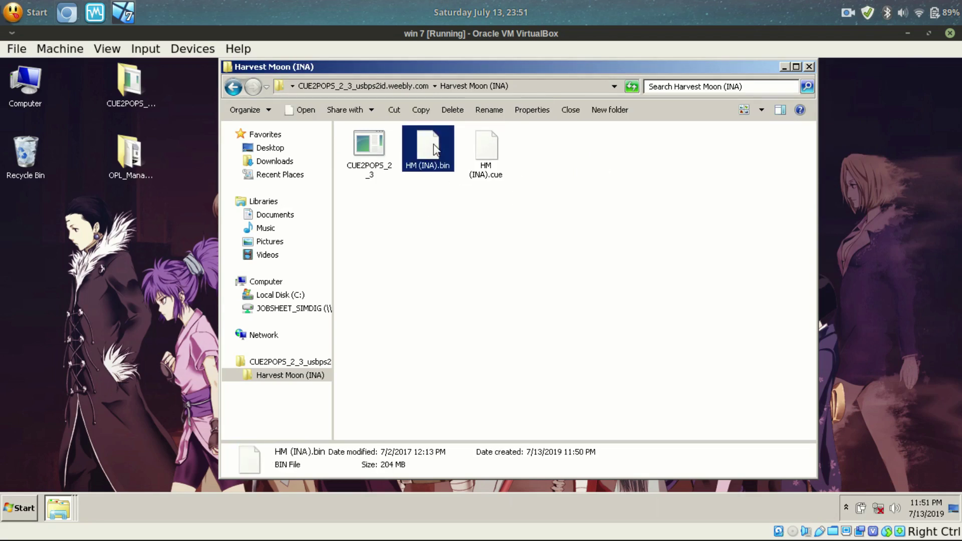
click(485, 160)
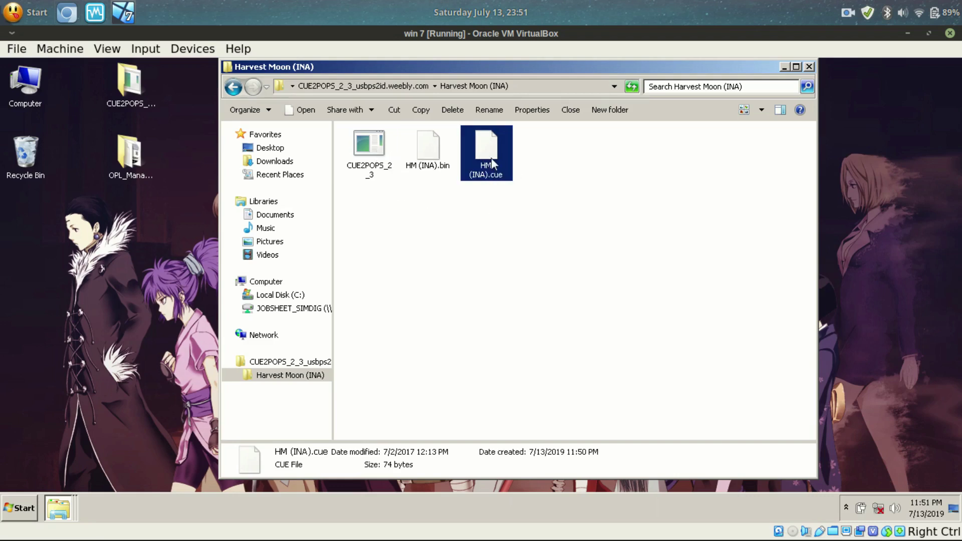
drag(490, 158, 364, 167)
click(432, 199)
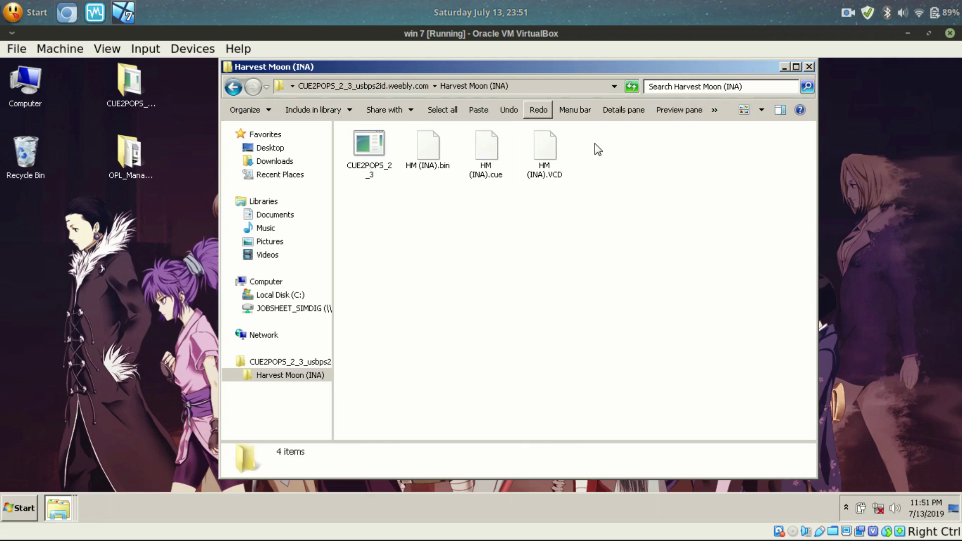
Rename the converted VCD file as HARVEST MOON.VCD
click(550, 169)
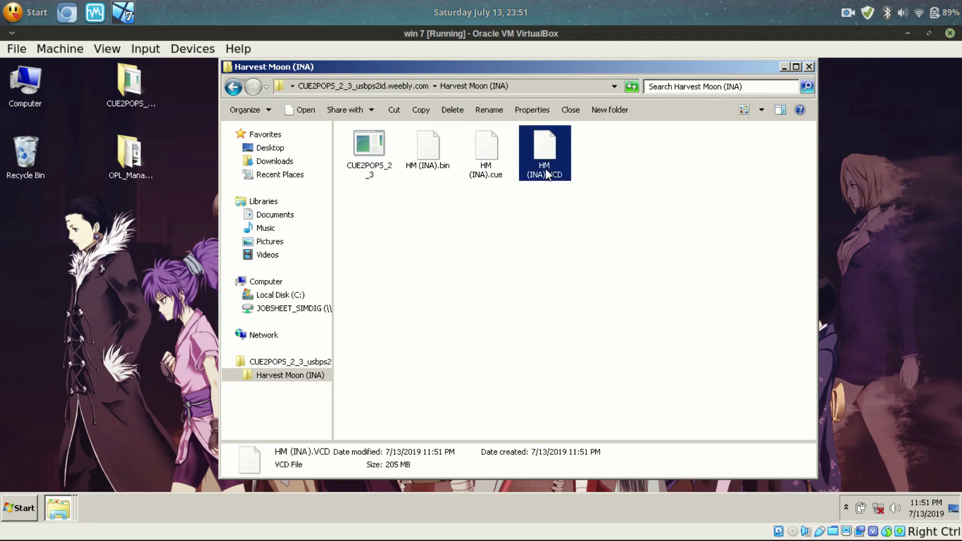
click(547, 173)
key(Right)
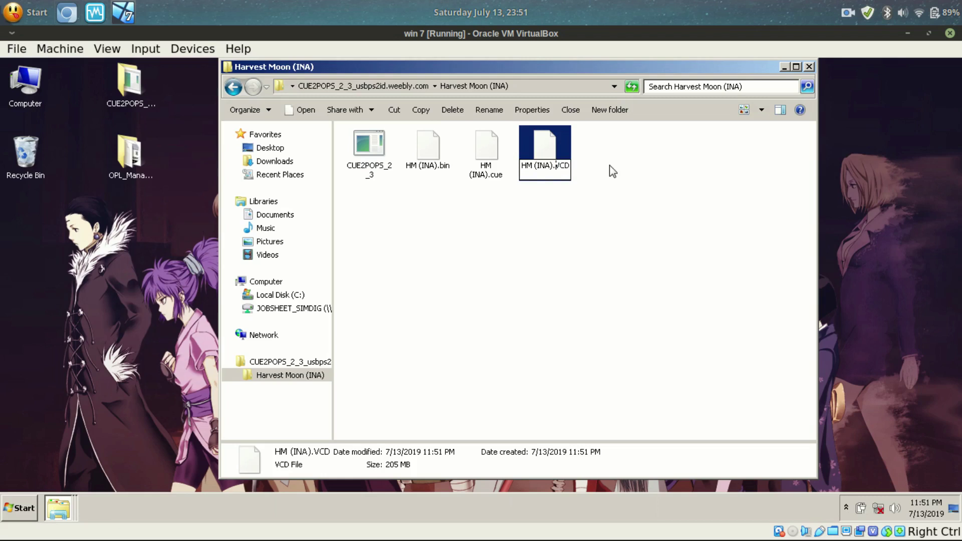
key(BackSpace)
key(BackSpace)
key(BackSpace)
key(BackSpace)
key(BackSpace)
key(BackSpace)
key(BackSpace)
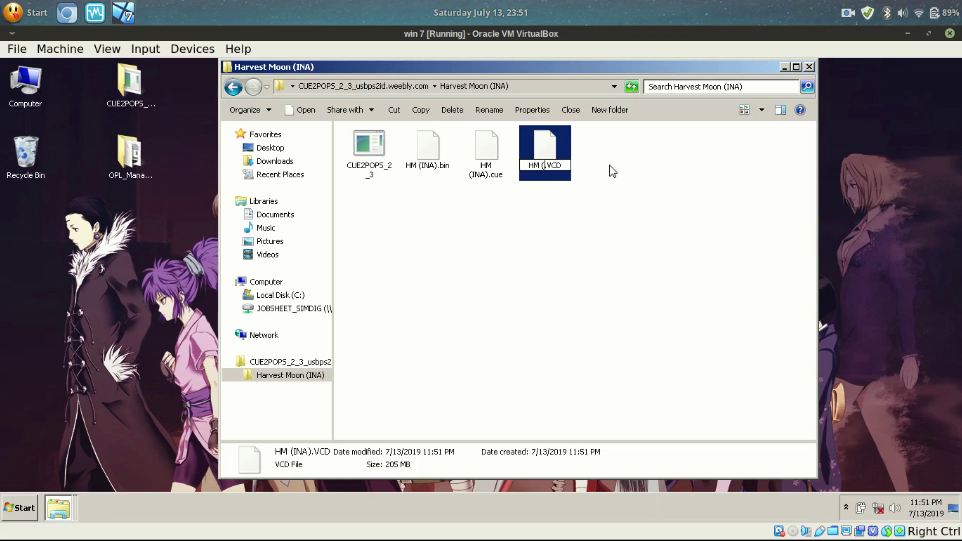
text(ARVEST MOON)
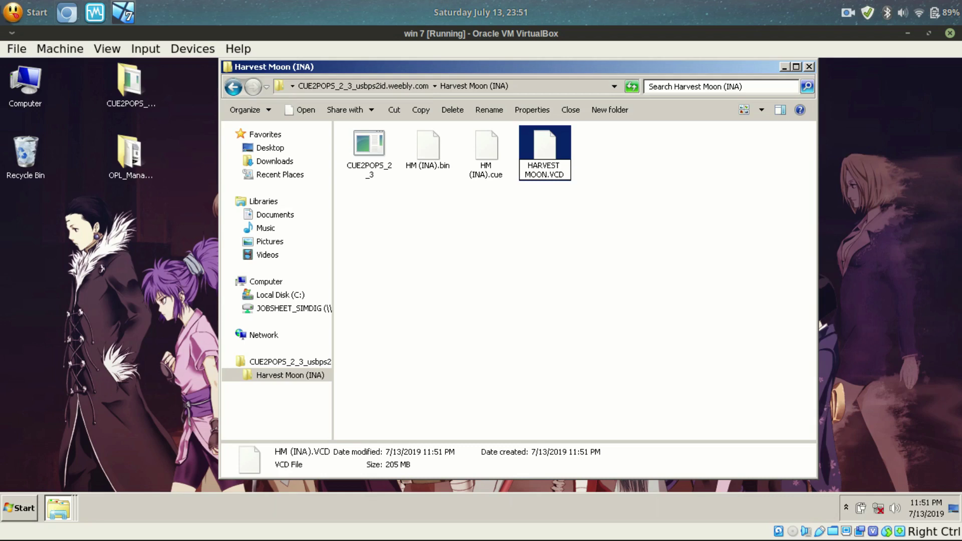
key(Return)
click(458, 221)
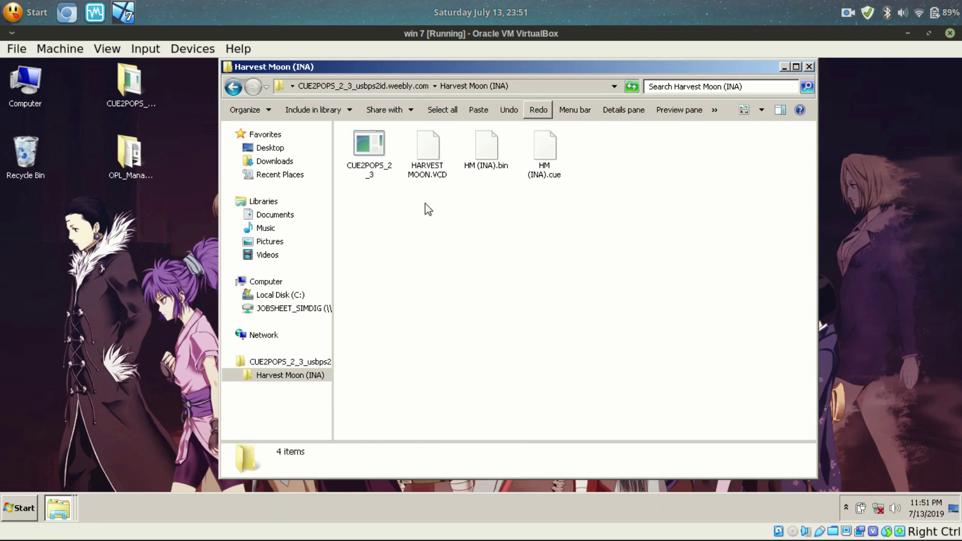
Delete the source files HM (INA).bin and HM (INA).cue from the Harvest Moon (INA) folder
click(495, 153)
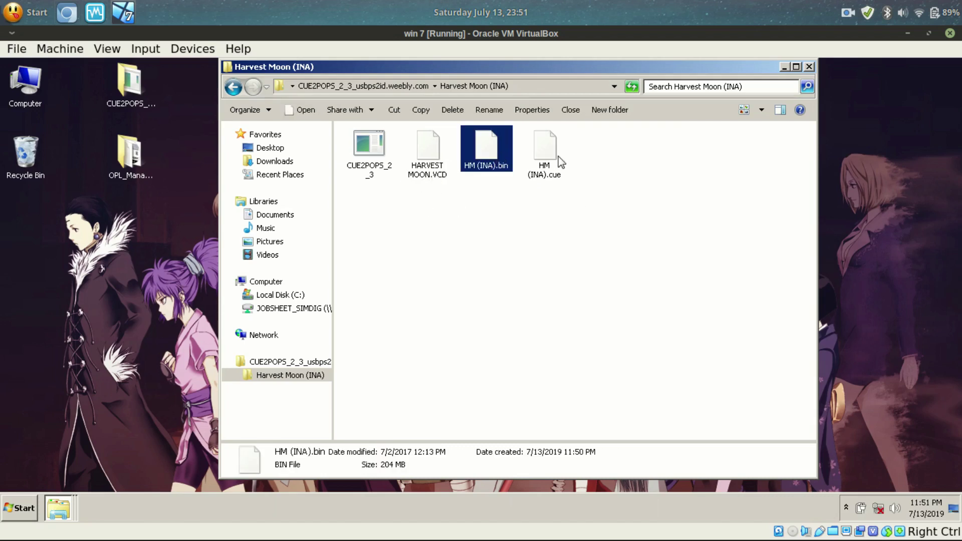
ctrl+click(544, 151)
key(Delete)
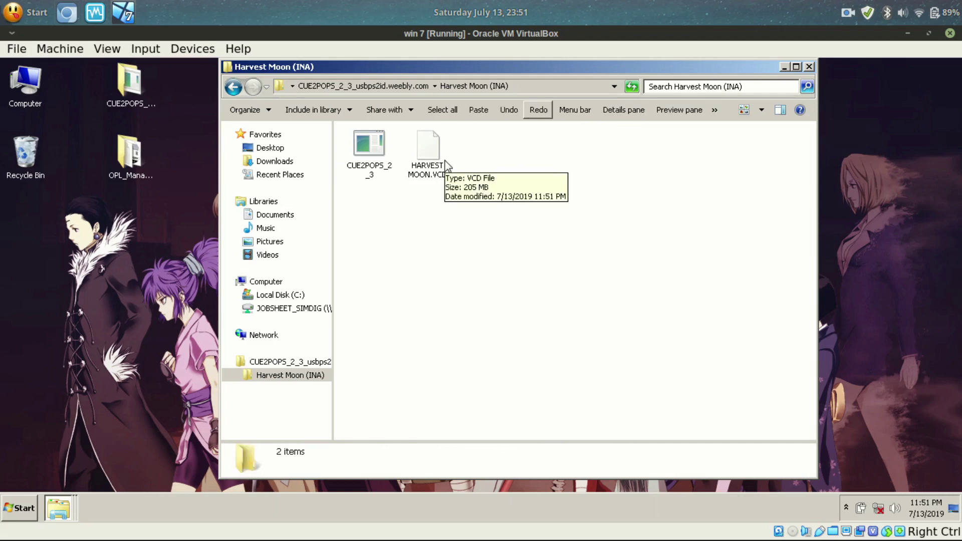
Delete the CUE2POPS_2_3 application from the Harvest Moon (INA) folder, keeping only HARVEST MOON.VCD
click(423, 151)
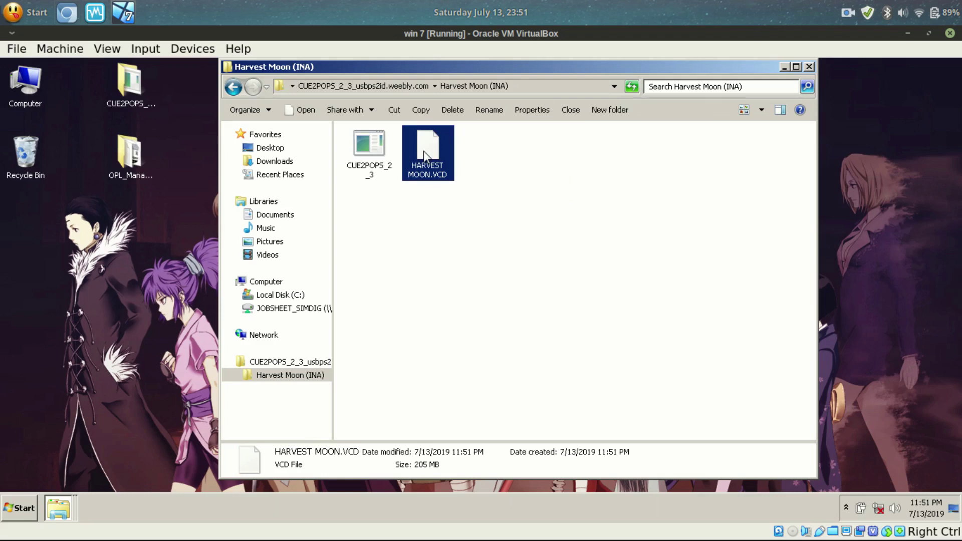
click(358, 141)
key(Delete)
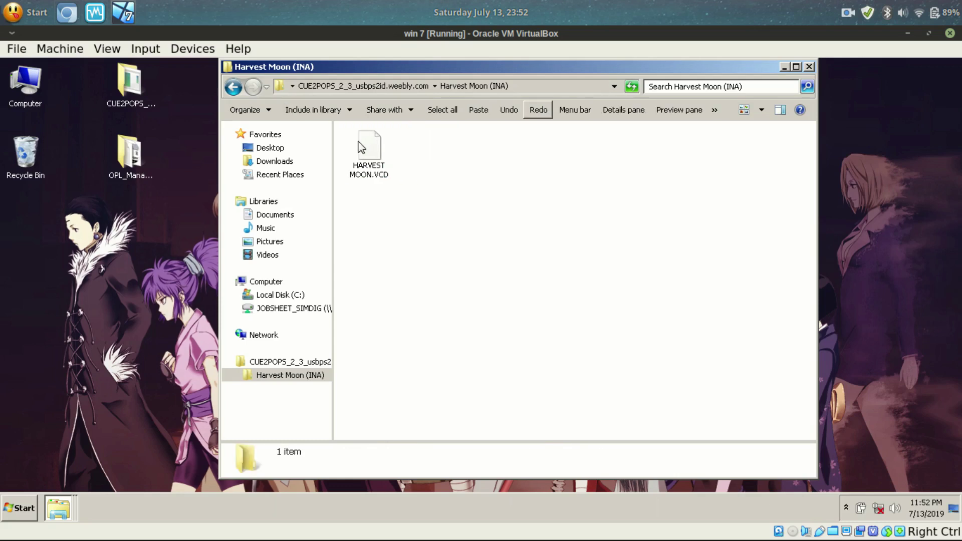
Go back to the parent folder and rename the Harvest Moon (INA) folder as POPS
key(BackSpace)
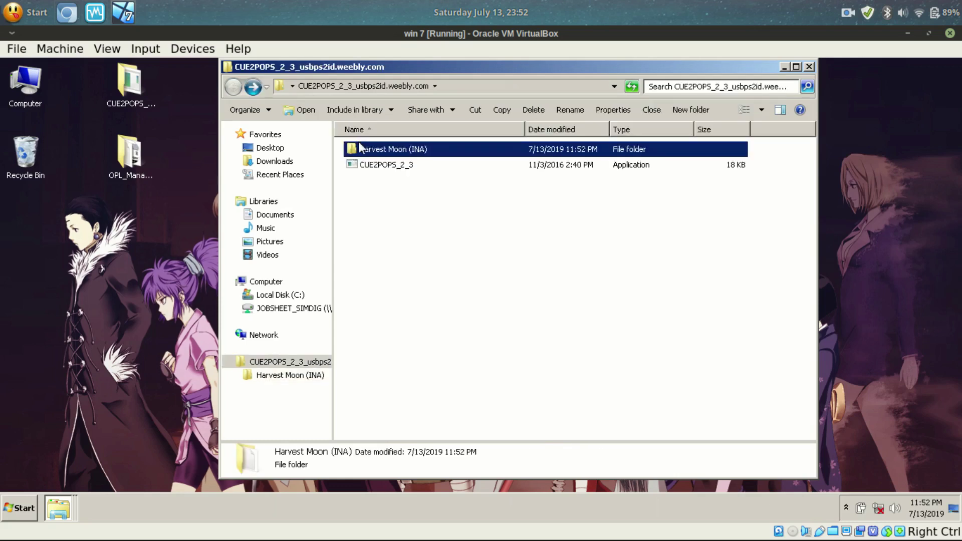
right_click(361, 149)
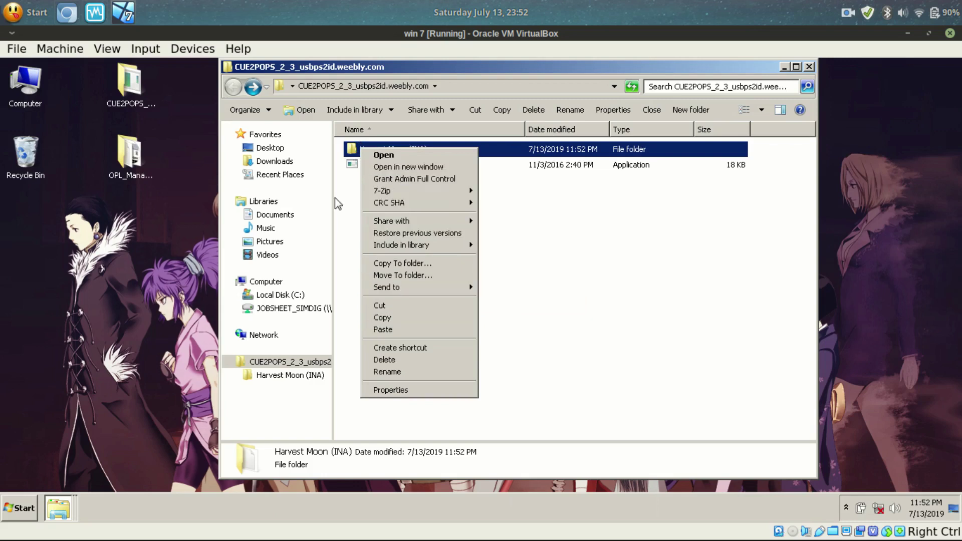
click(405, 374)
text(POPS)
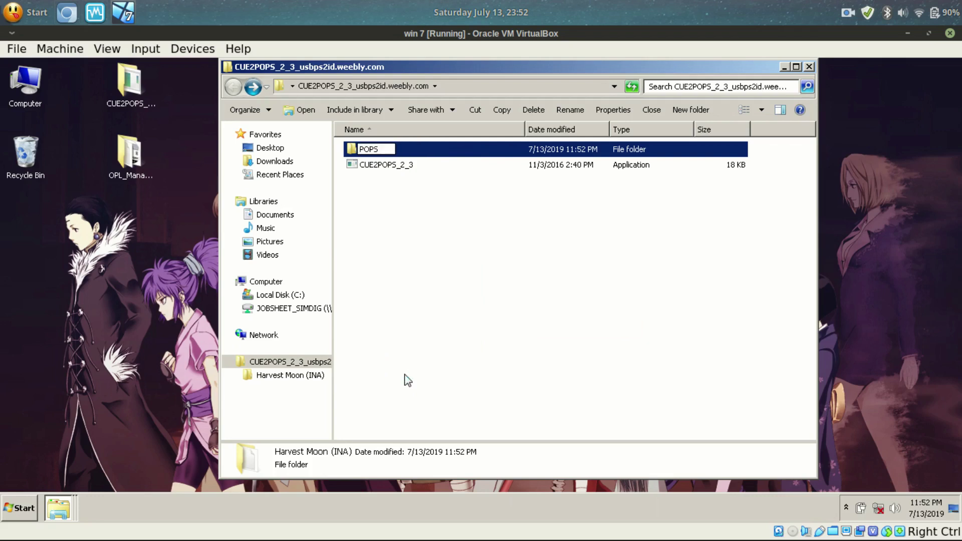
key(Return)
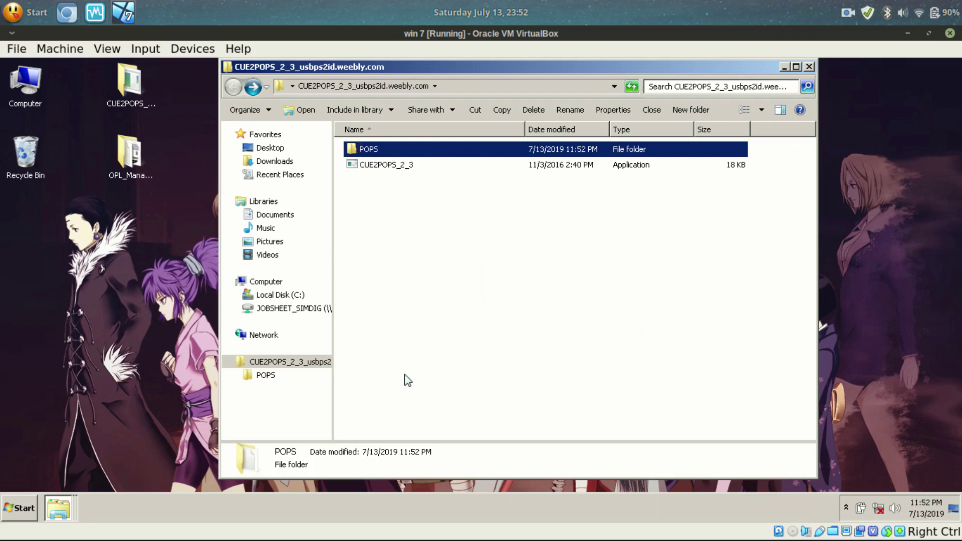
click(497, 212)
click(374, 150)
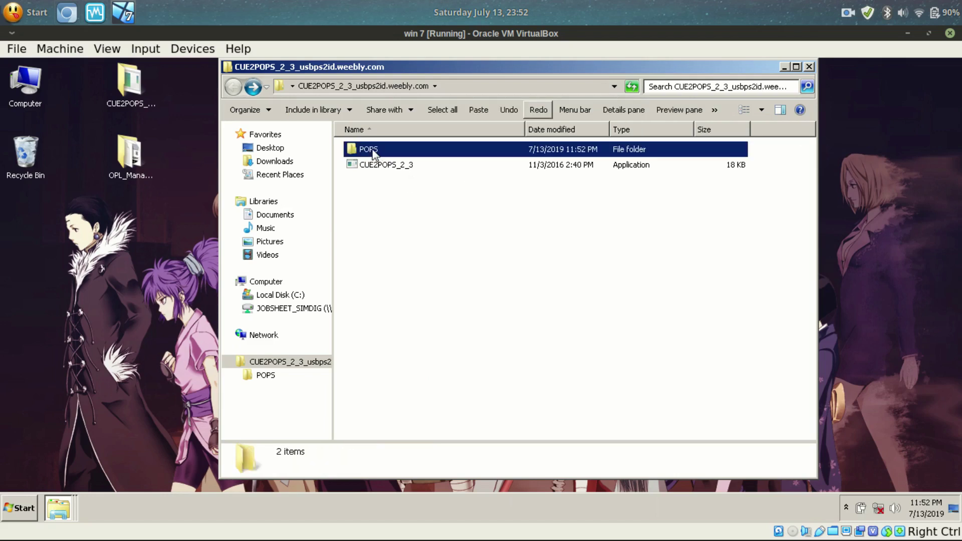
Launch OPL_Manager from its desktop folder and save the automatic update check on start-up as enabled
click(399, 202)
click(127, 163)
double_click(128, 163)
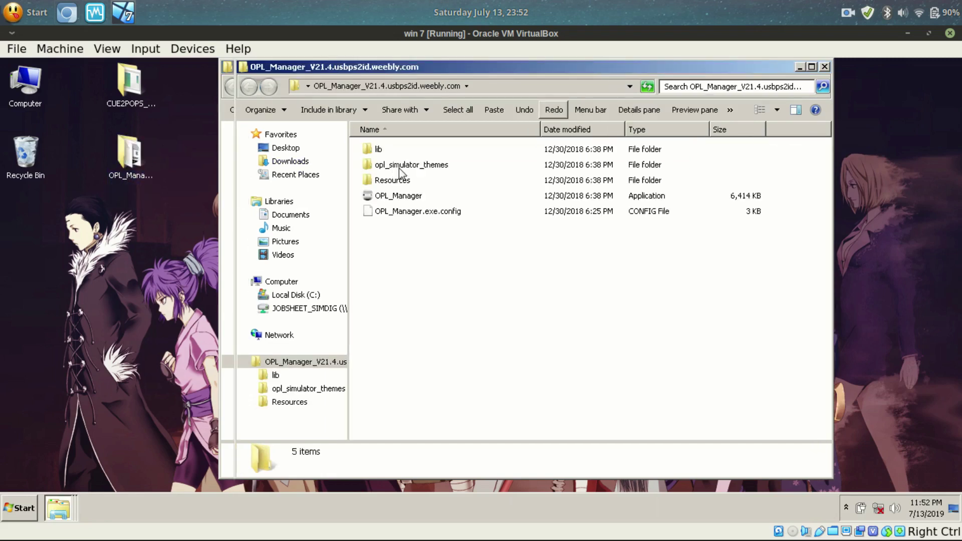
double_click(383, 196)
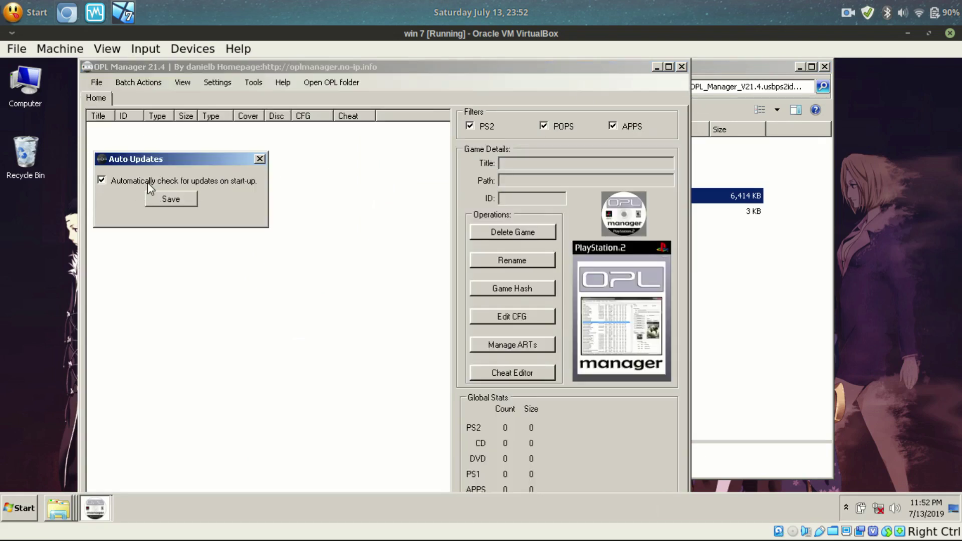
click(167, 197)
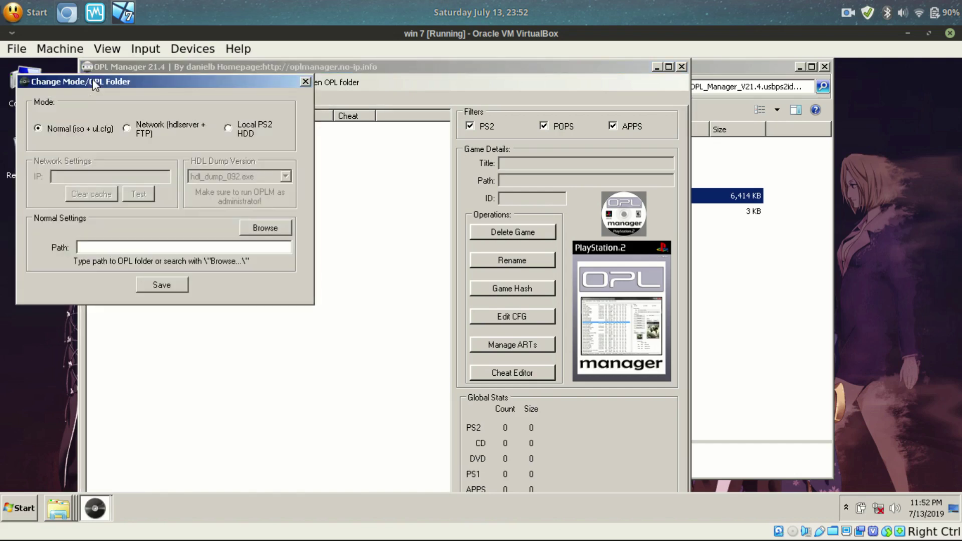
Set the mode to Local PS2 HDD with hdl_dump_092.exe, save it, and decline getting the game list
click(233, 130)
click(226, 178)
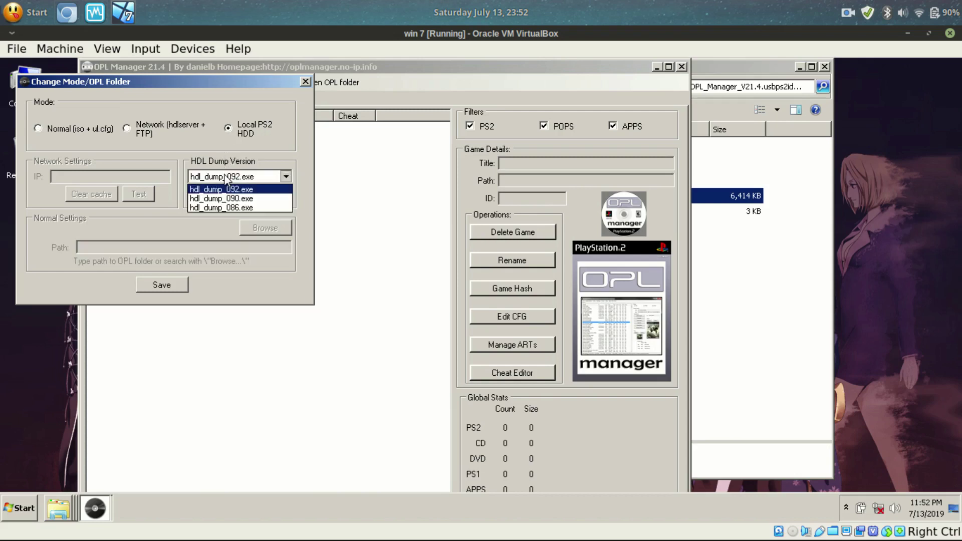
click(226, 179)
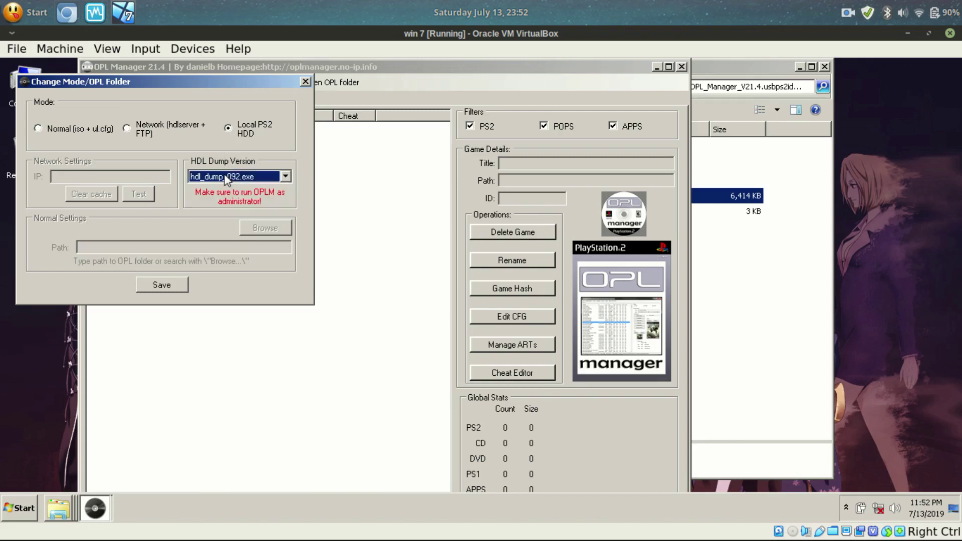
click(70, 131)
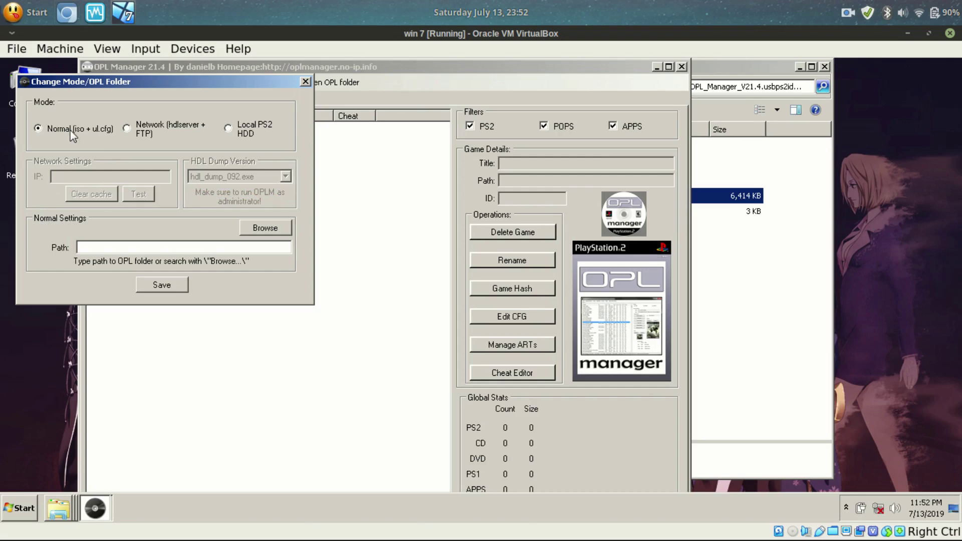
click(129, 129)
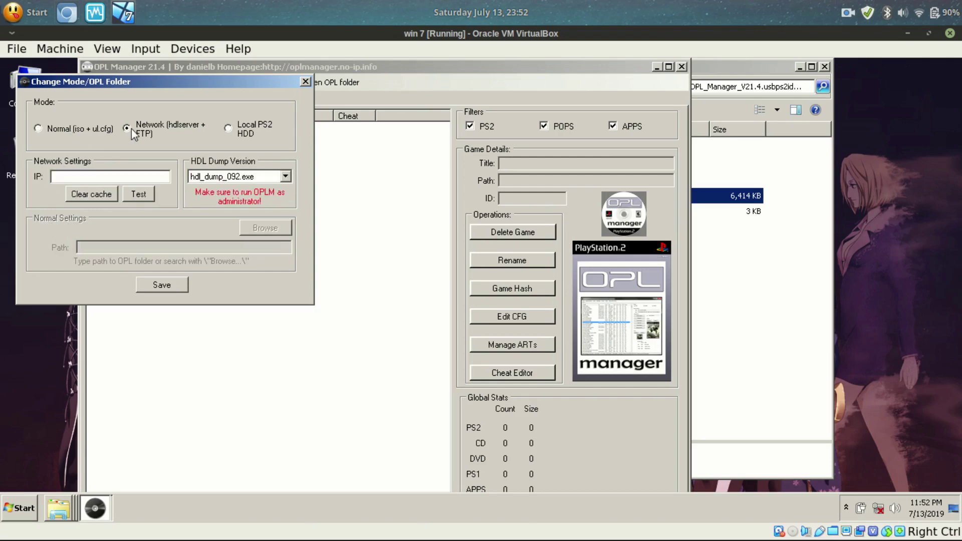
click(48, 127)
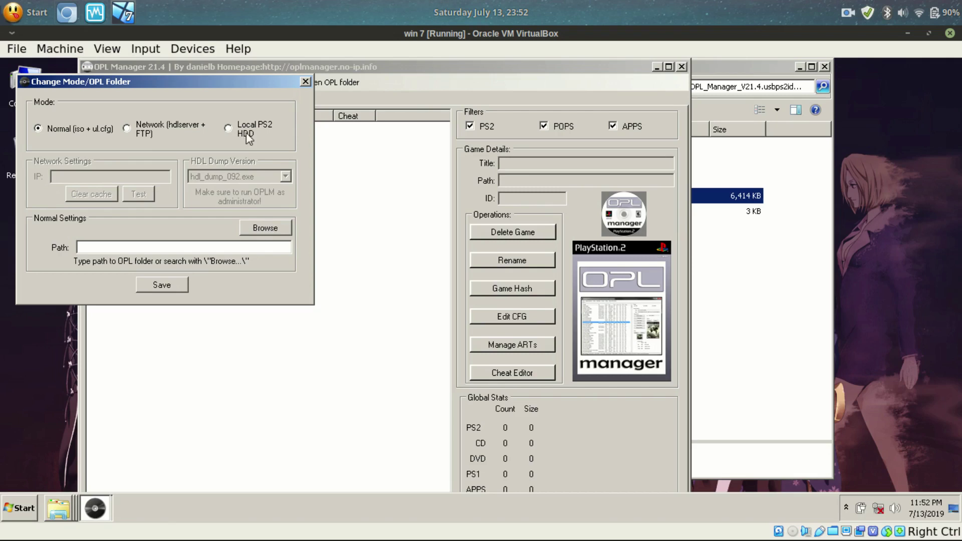
click(229, 129)
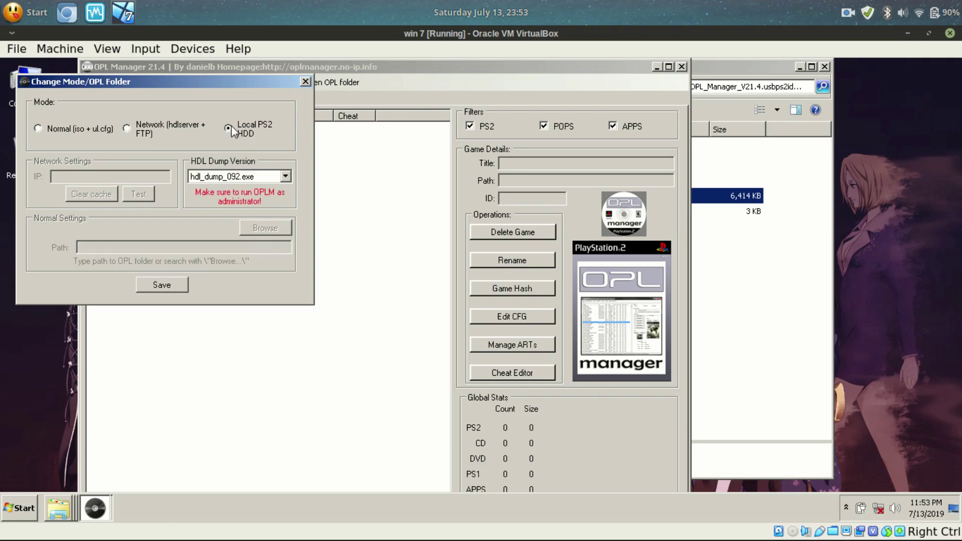
click(162, 291)
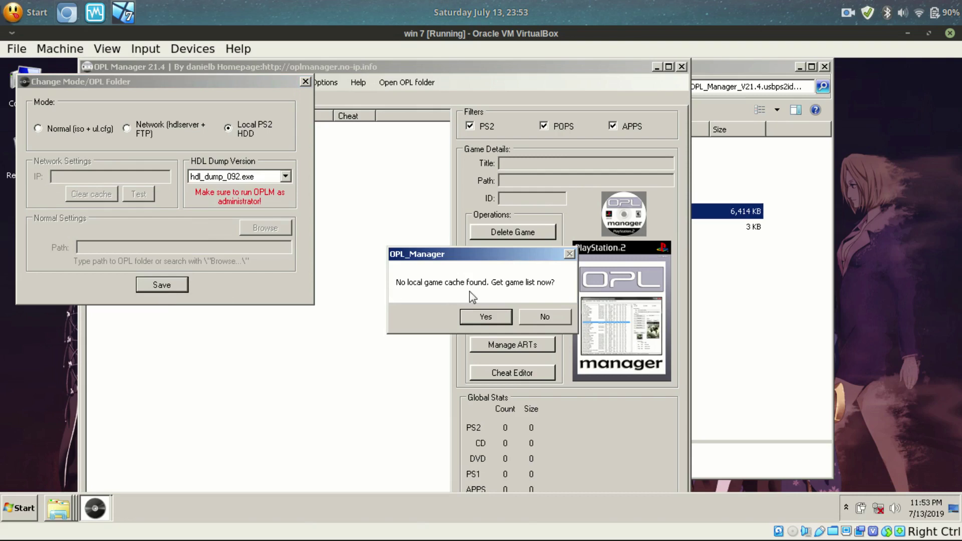
click(527, 315)
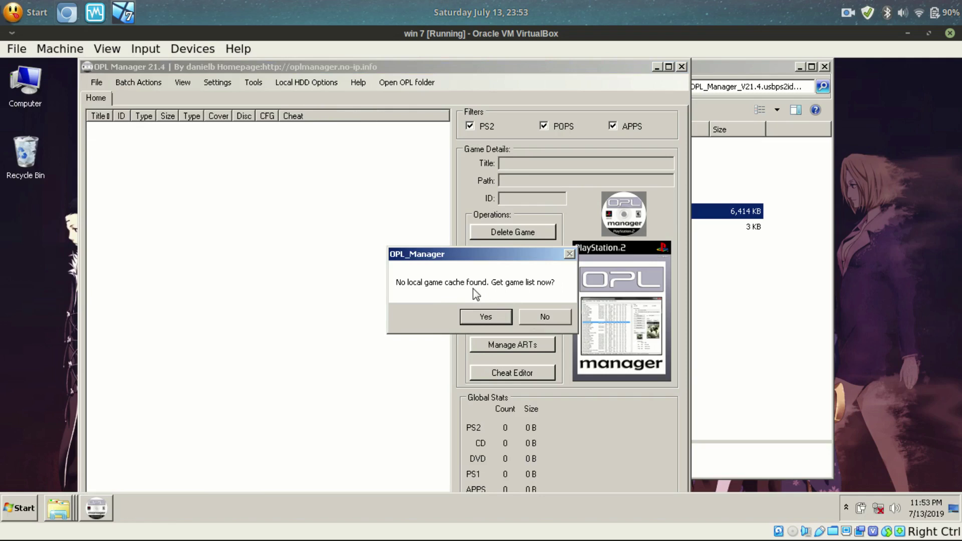
click(536, 317)
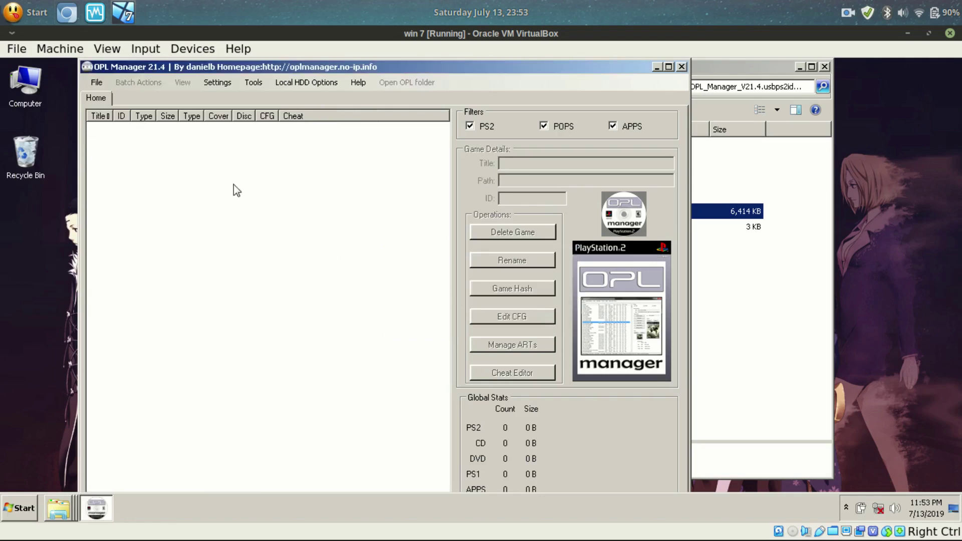
Change the mode to Normal (iso + ul.cfg), choose the Desktop as the OPL folder, and save the settings
click(104, 83)
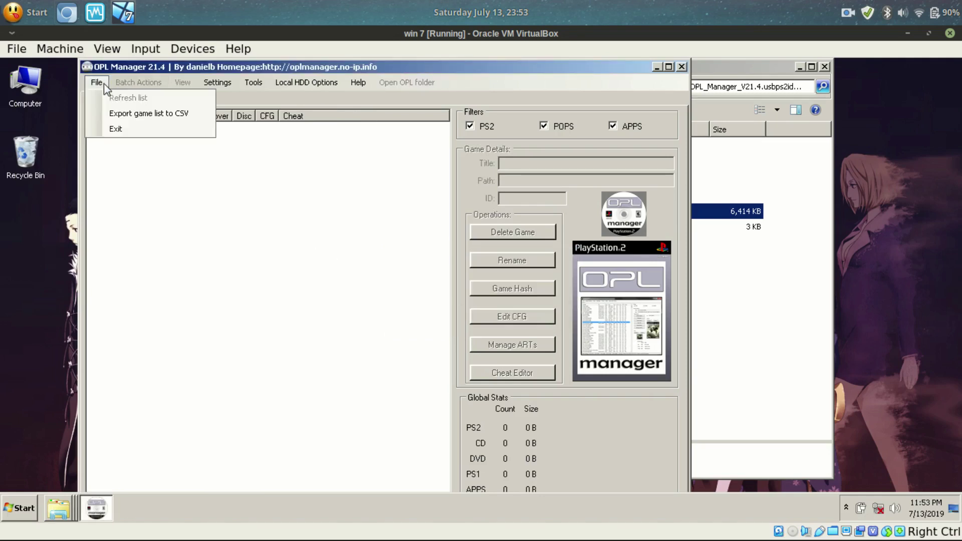
click(105, 72)
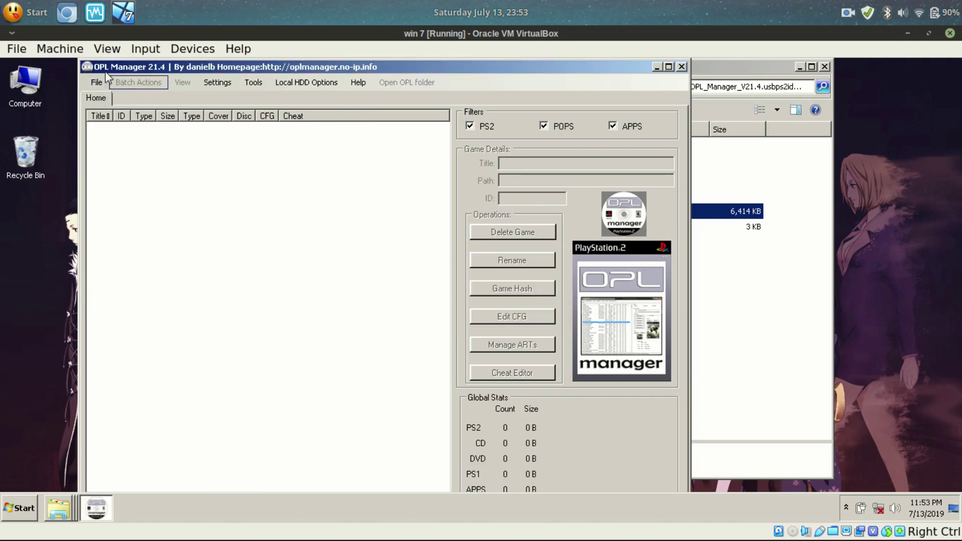
click(221, 84)
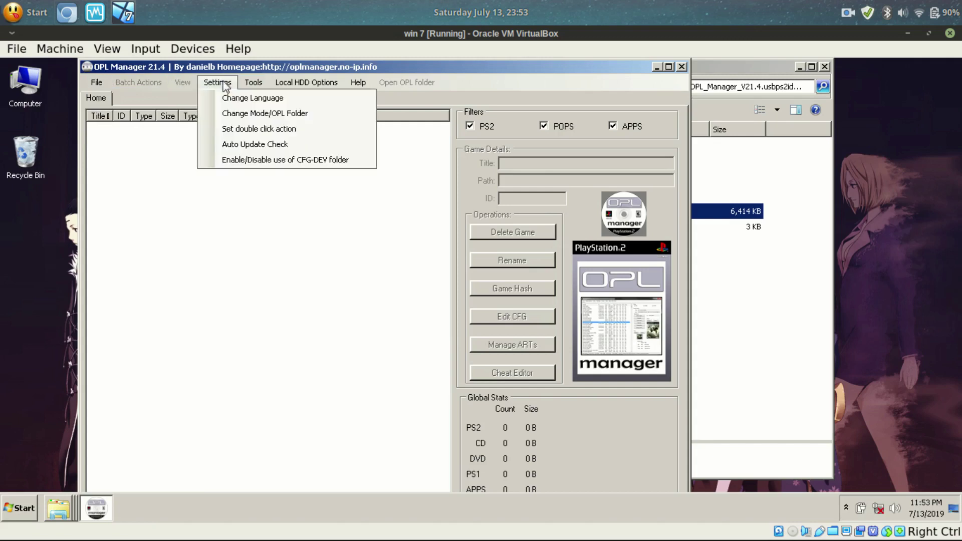
click(226, 115)
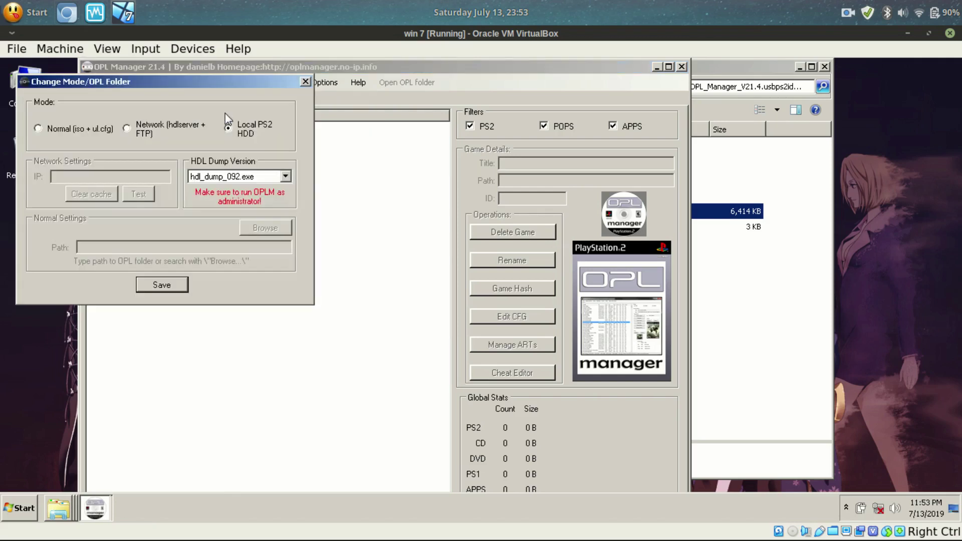
click(63, 129)
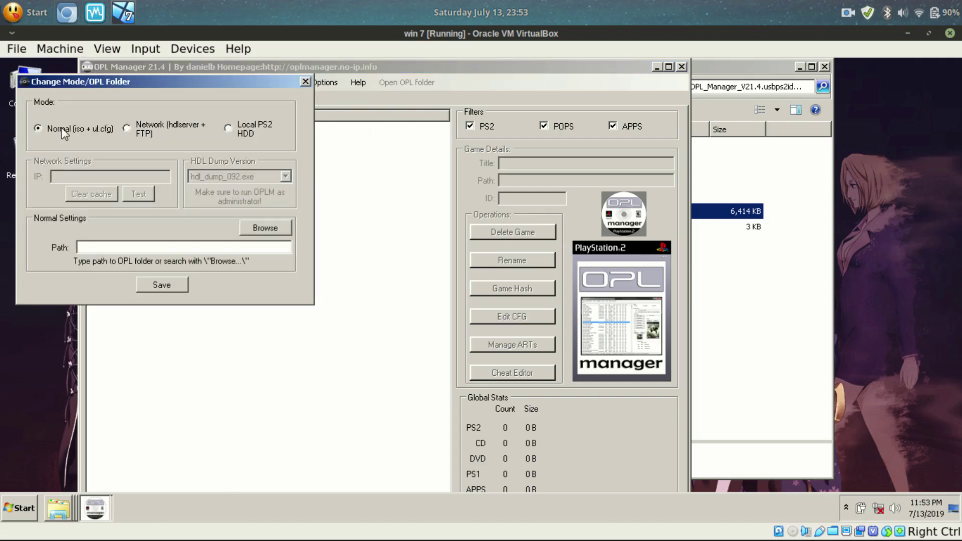
click(271, 228)
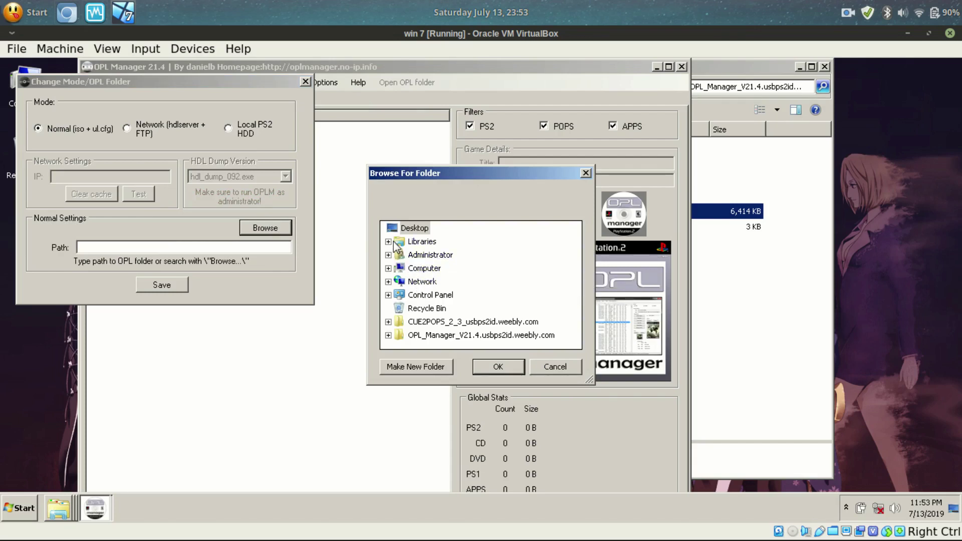
click(423, 269)
double_click(423, 269)
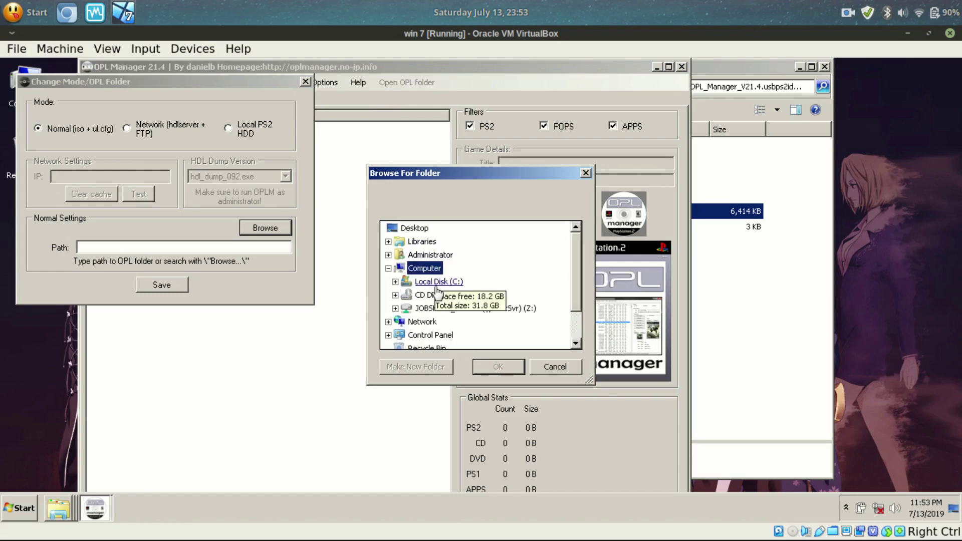
click(414, 228)
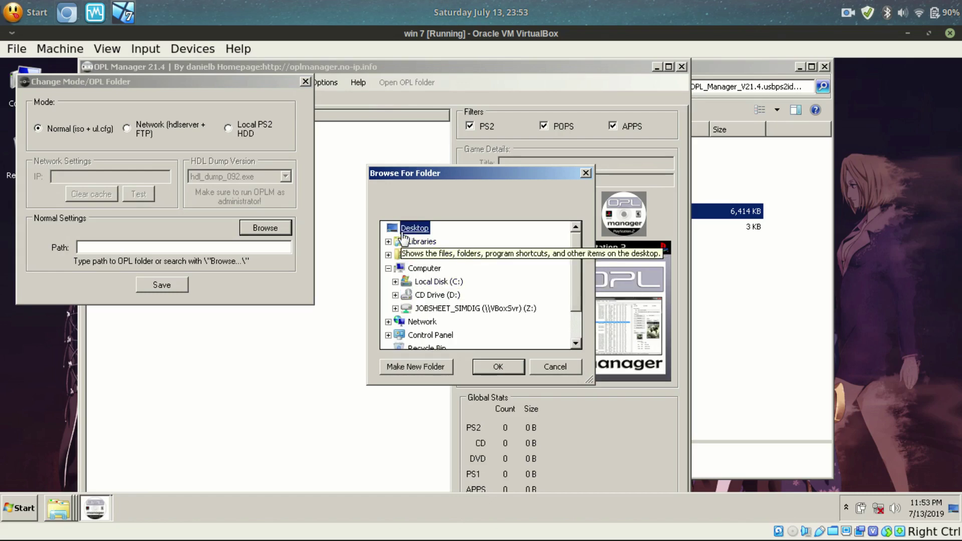
mouse_move(577, 261)
mouse_down()
mouse_move(578, 296)
mouse_move(569, 265)
mouse_up()
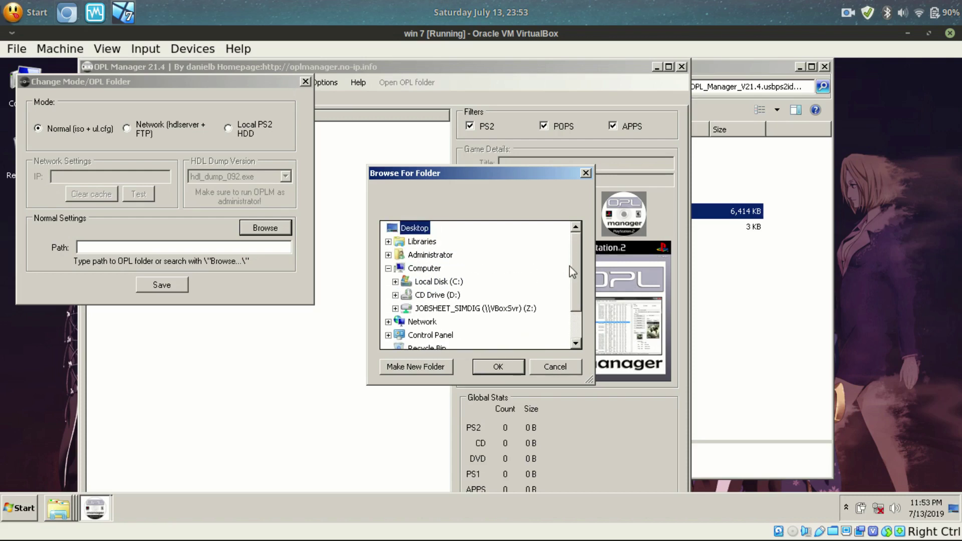
click(496, 369)
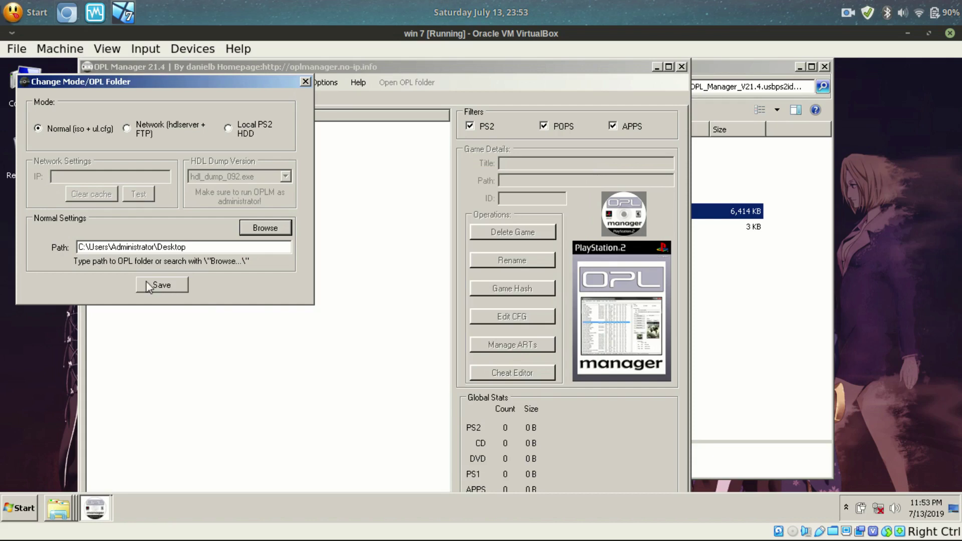
click(163, 286)
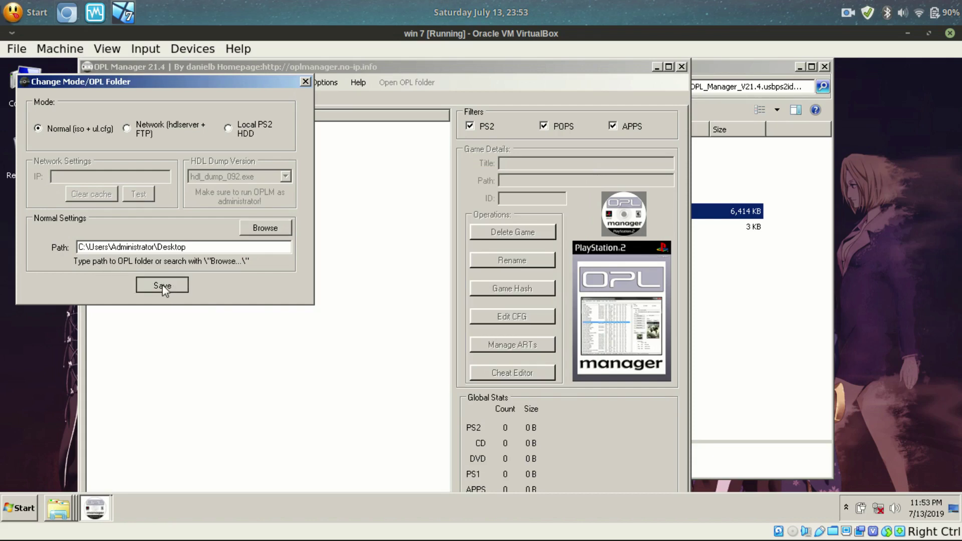
Agree to create the ART, CD, CHT and DVD folders, and move the OPL Manager window aside to uncover the desktop
click(584, 326)
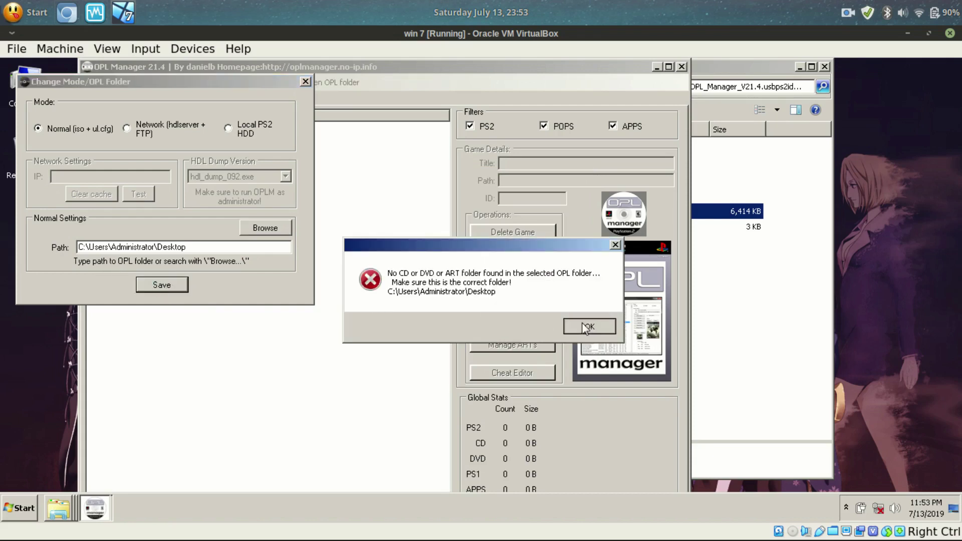
click(755, 286)
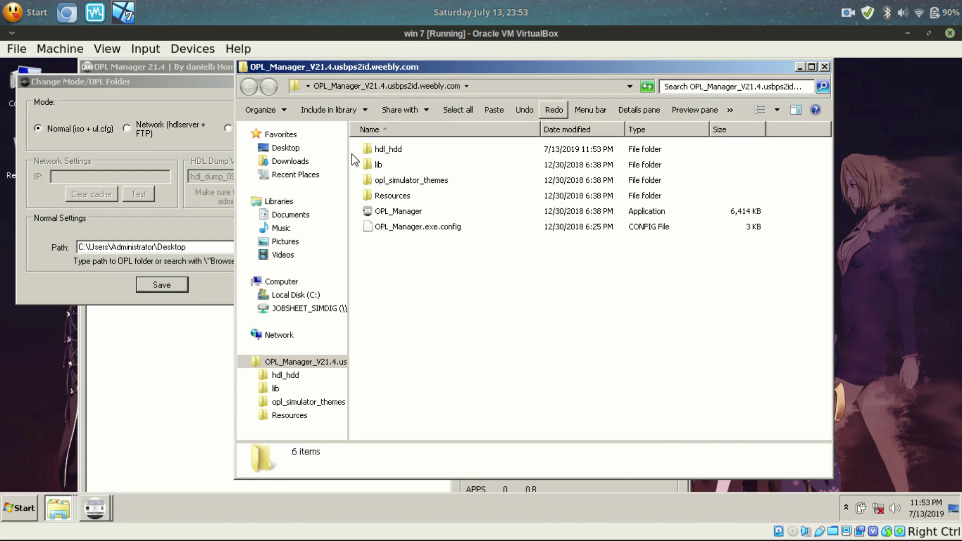
click(801, 68)
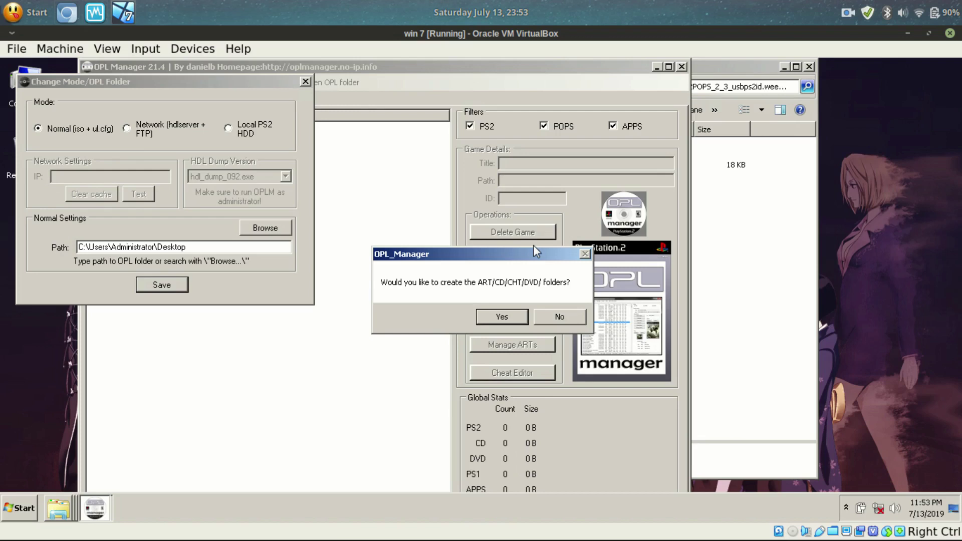
click(500, 317)
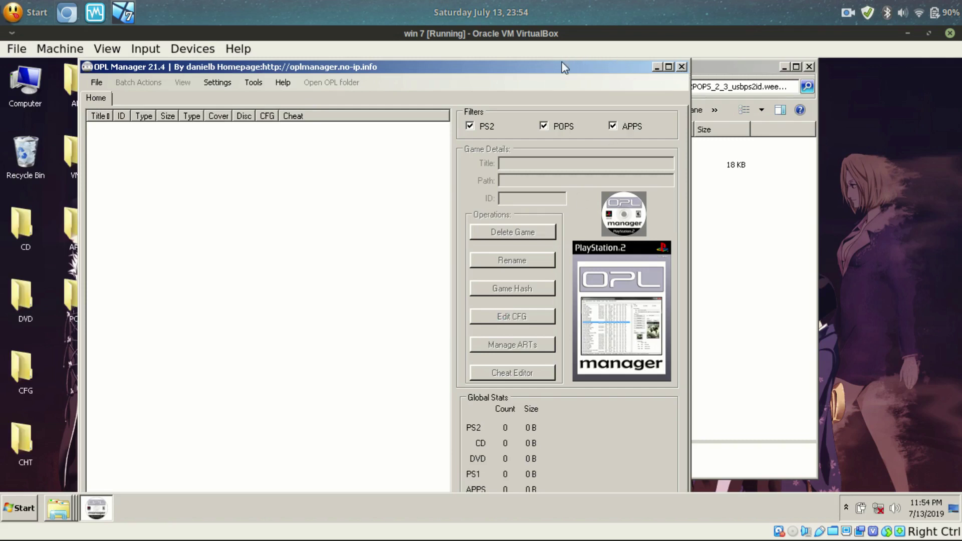
drag(565, 67, 771, 88)
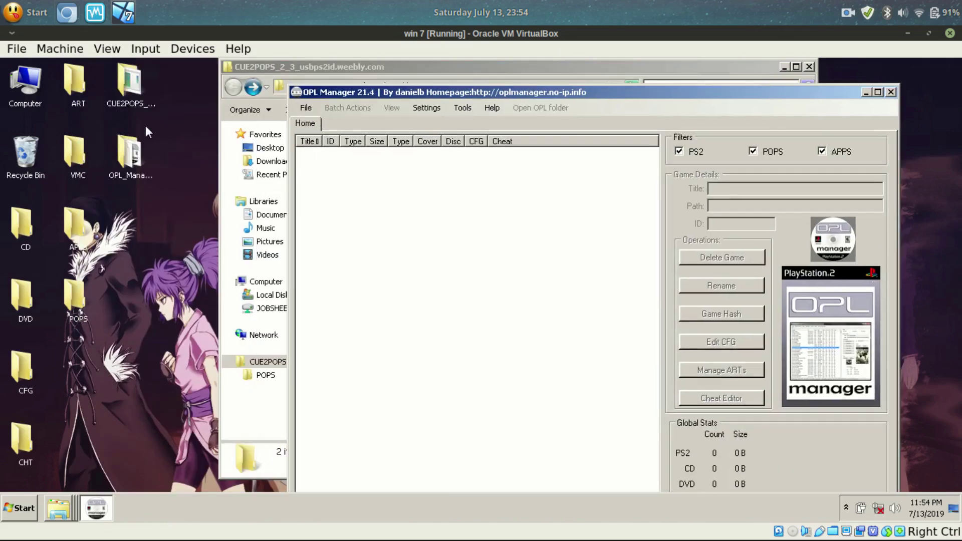
Cut HARVEST MOON.VCD from the POPS folder inside the CUE2POPS desktop folder
click(73, 91)
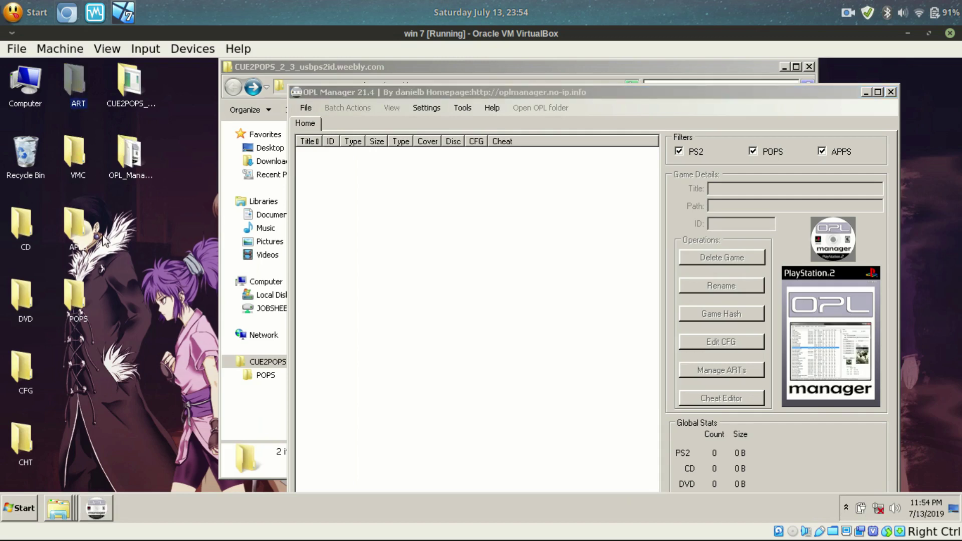
click(135, 160)
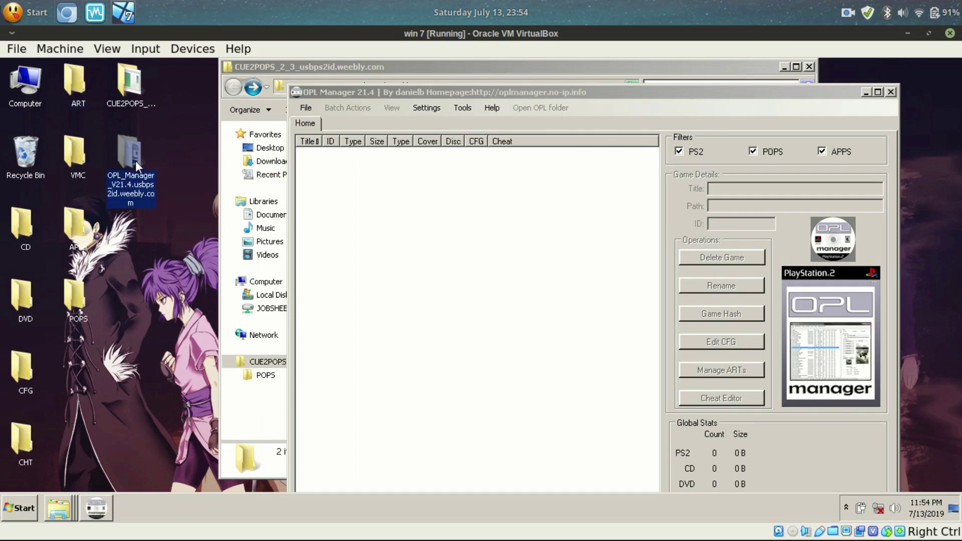
double_click(132, 90)
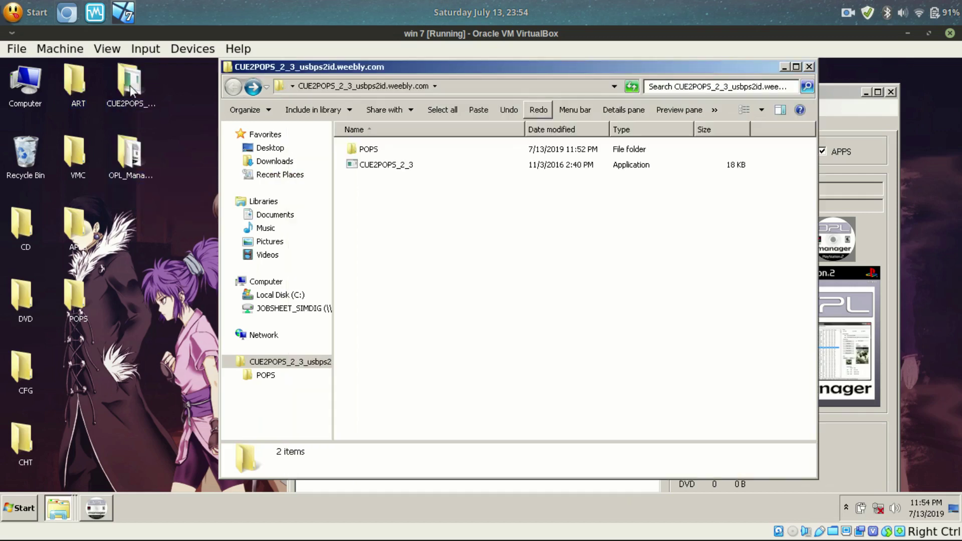
double_click(368, 149)
click(369, 150)
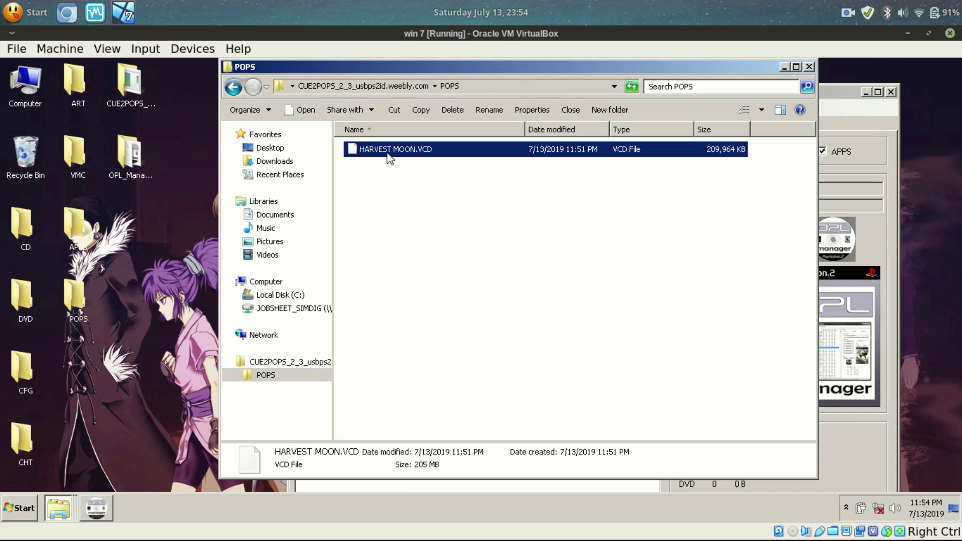
right_click(388, 151)
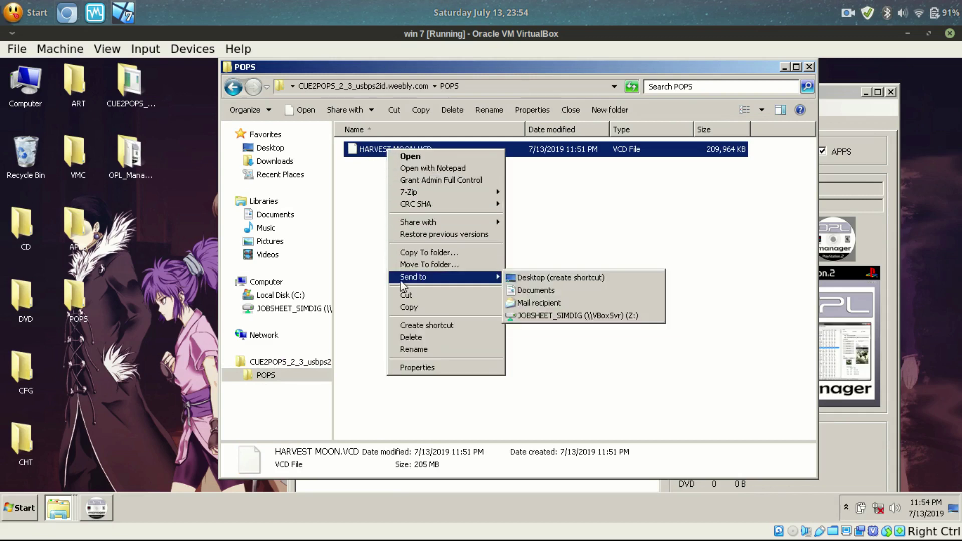
click(404, 295)
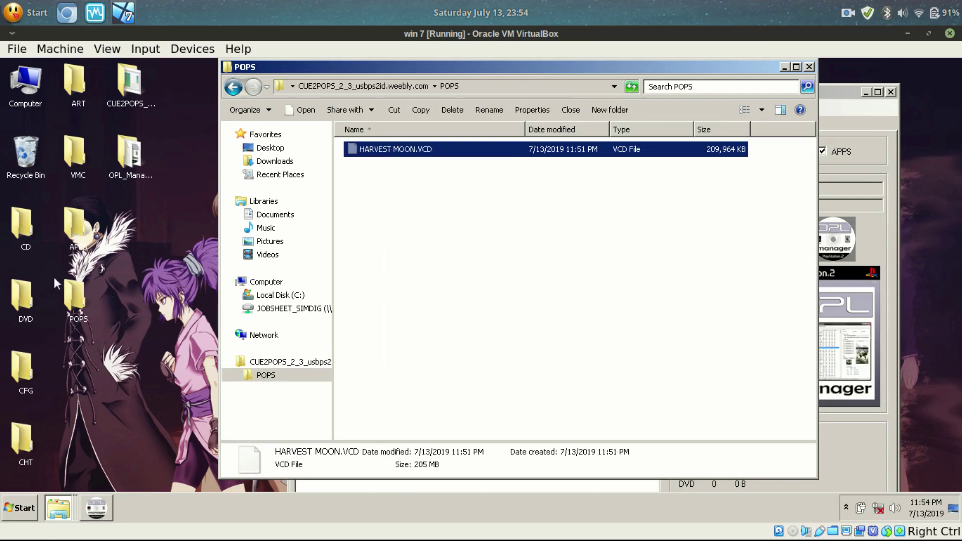
Paste the cut VCD file into the desktop's POPS folder and close both folder windows
double_click(76, 297)
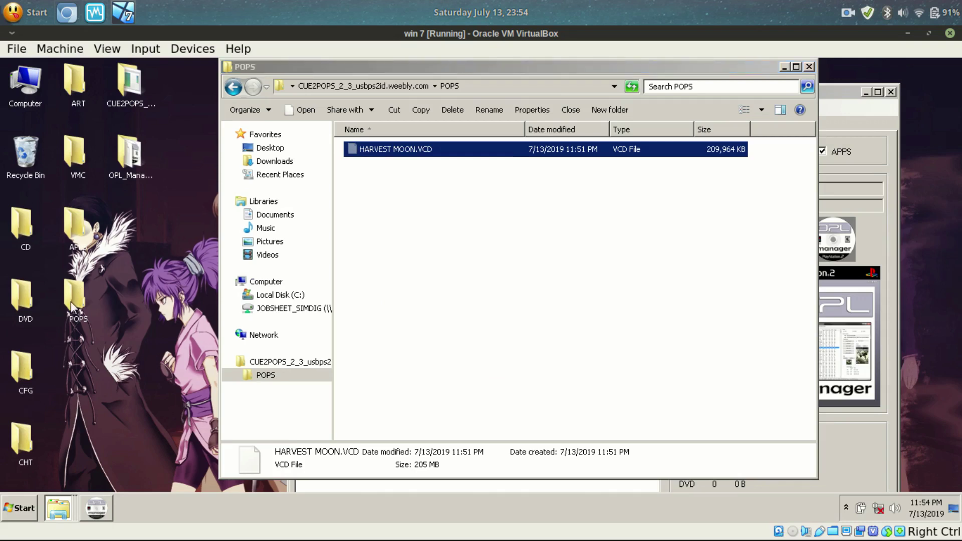
right_click(410, 262)
click(438, 338)
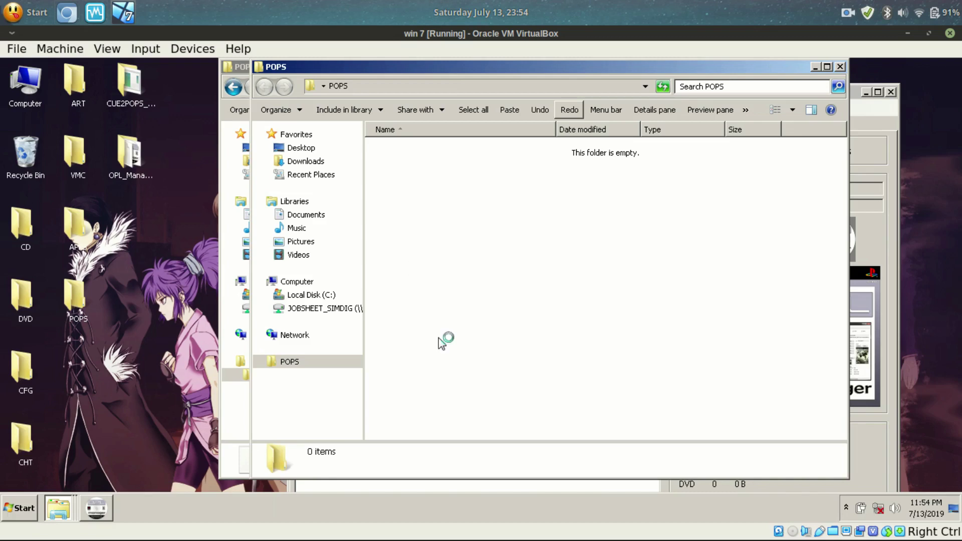
click(840, 67)
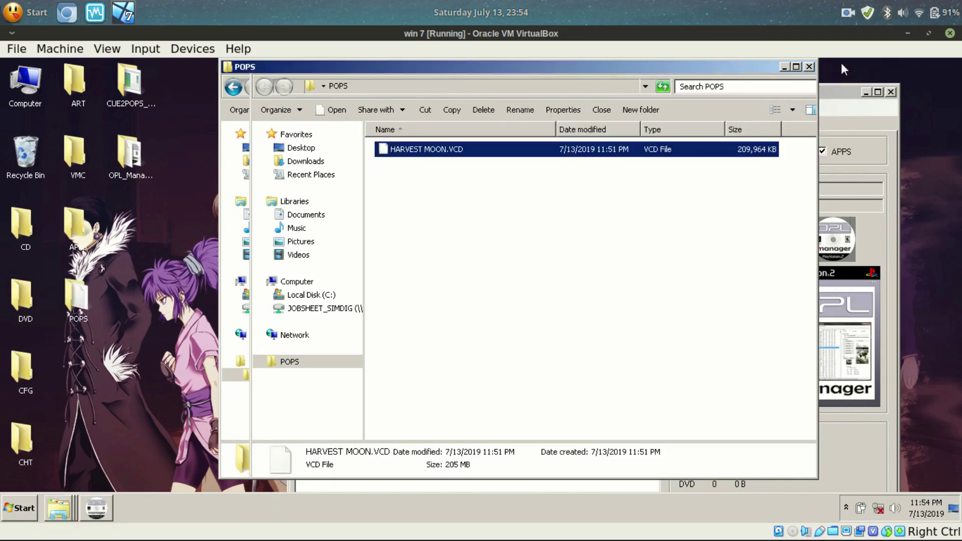
click(809, 66)
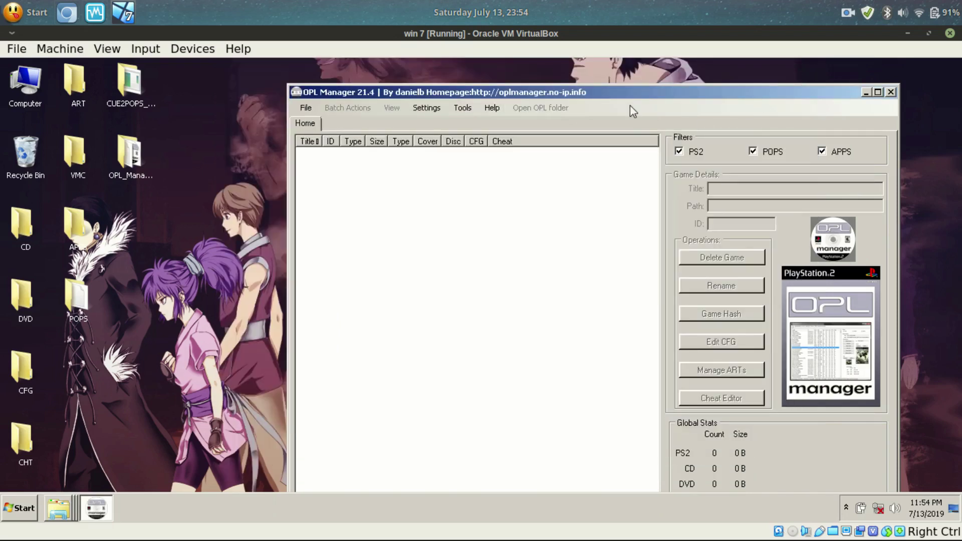
Turn off the PS2 filter in OPL Manager and inspect the HARVEST MOON entry in the bad ISO list
drag(624, 97, 521, 79)
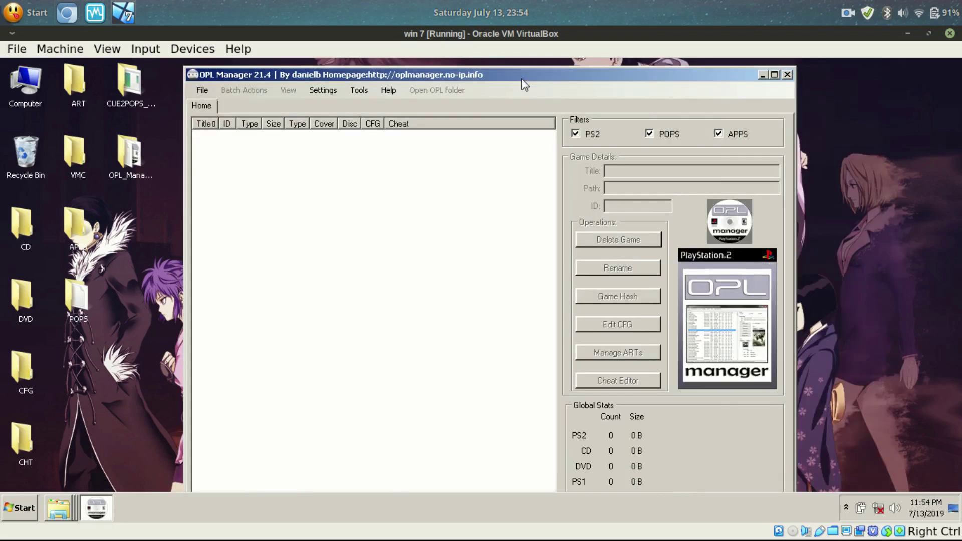
click(575, 134)
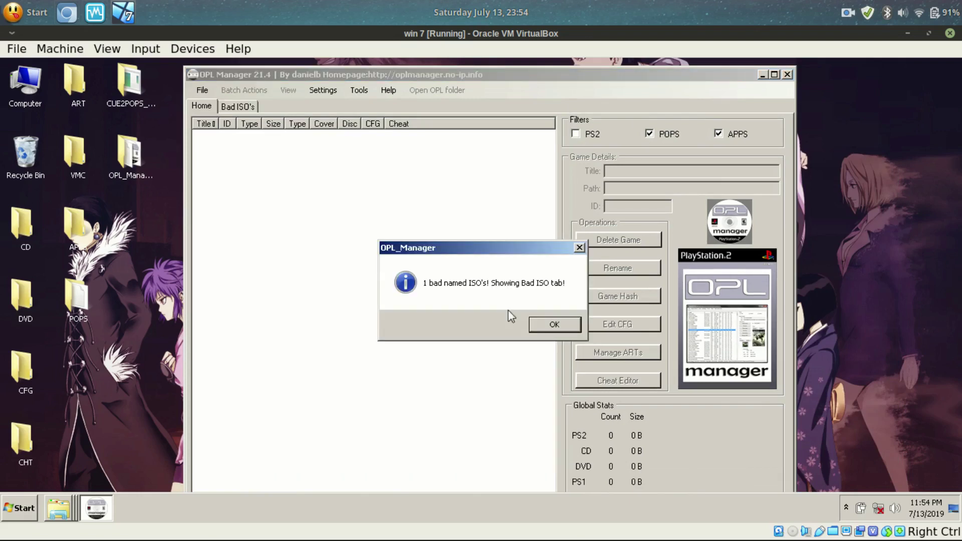
click(544, 333)
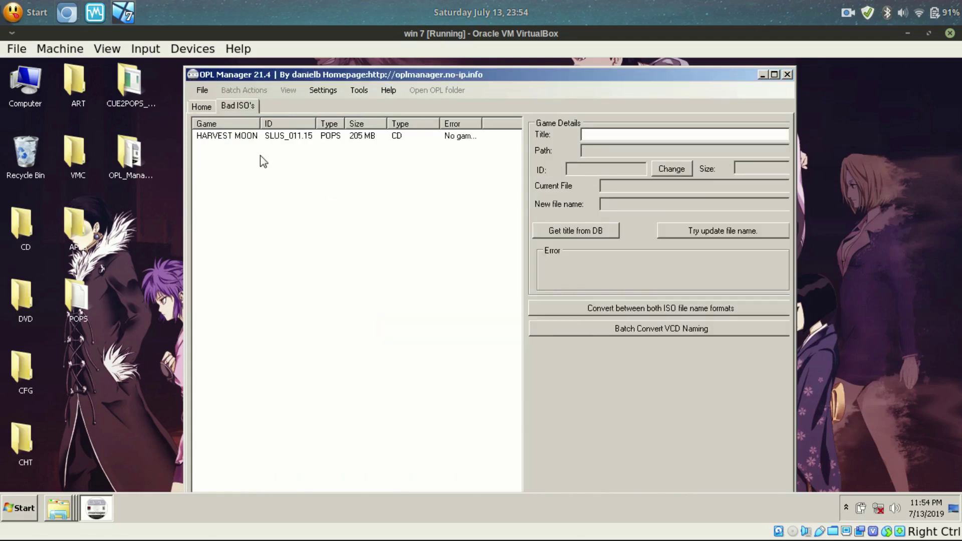
click(257, 139)
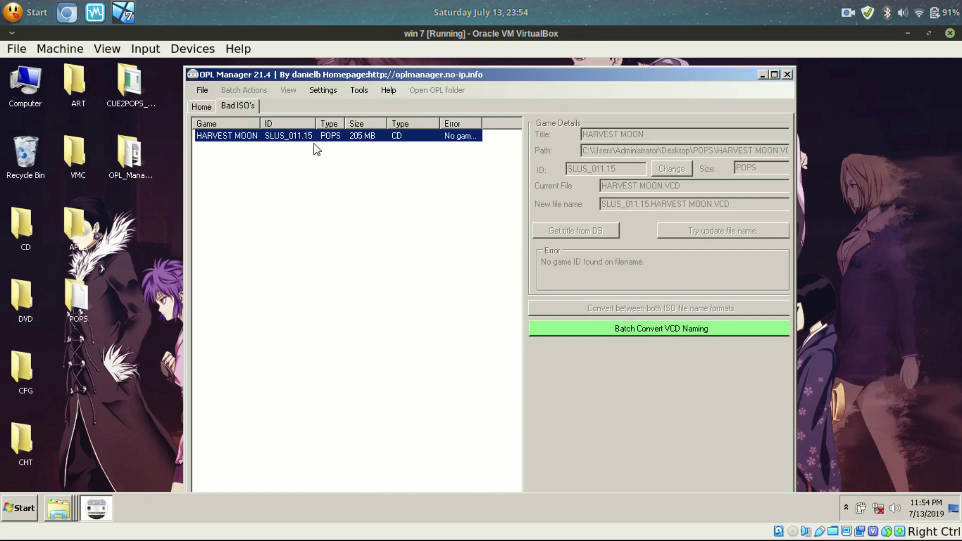
click(340, 179)
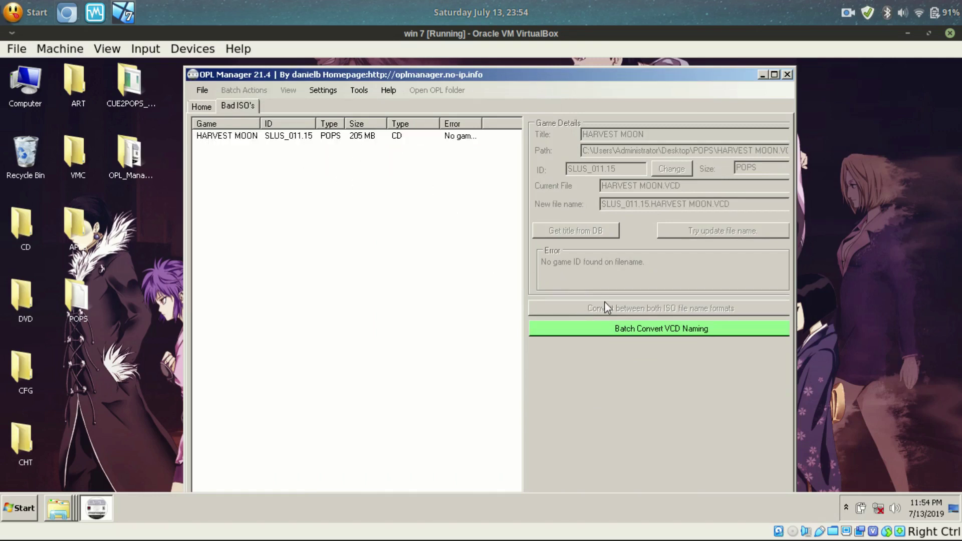
Run the batch VCD naming conversion in HDD mode with Delete ELFs enabled, and acknowledge its completion
click(610, 334)
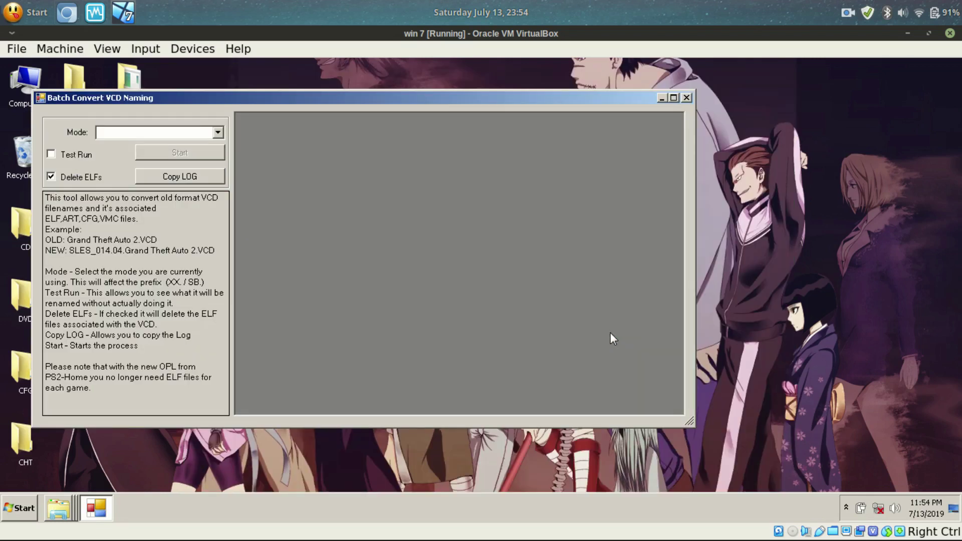
click(217, 133)
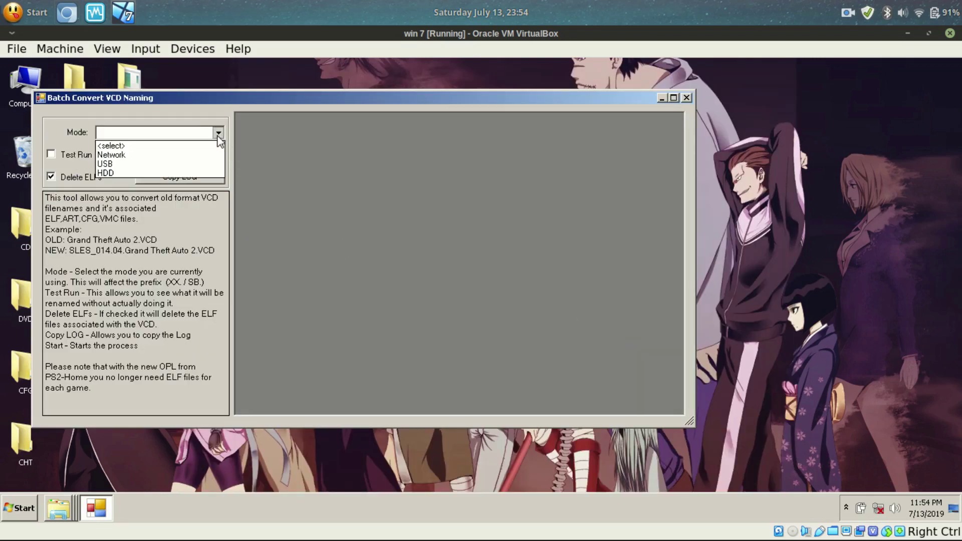
click(142, 173)
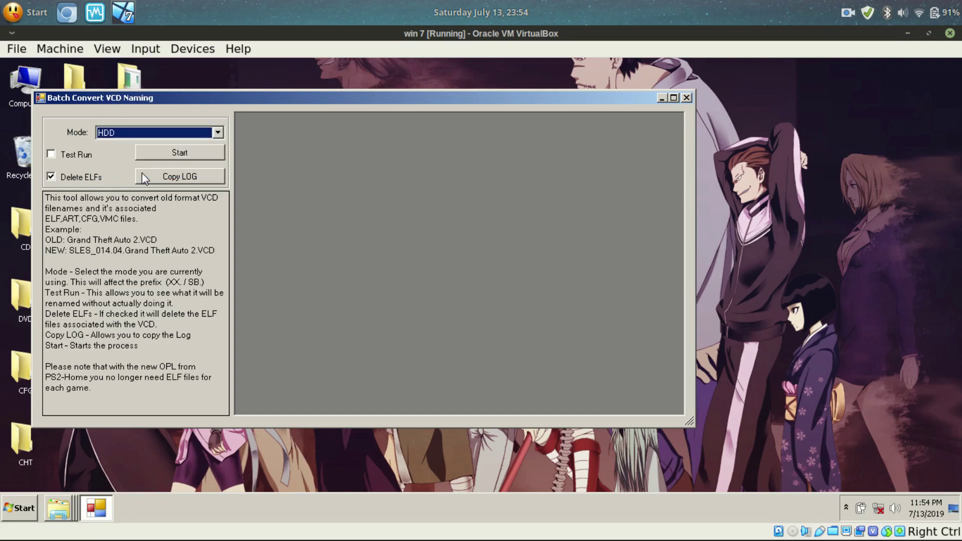
click(175, 153)
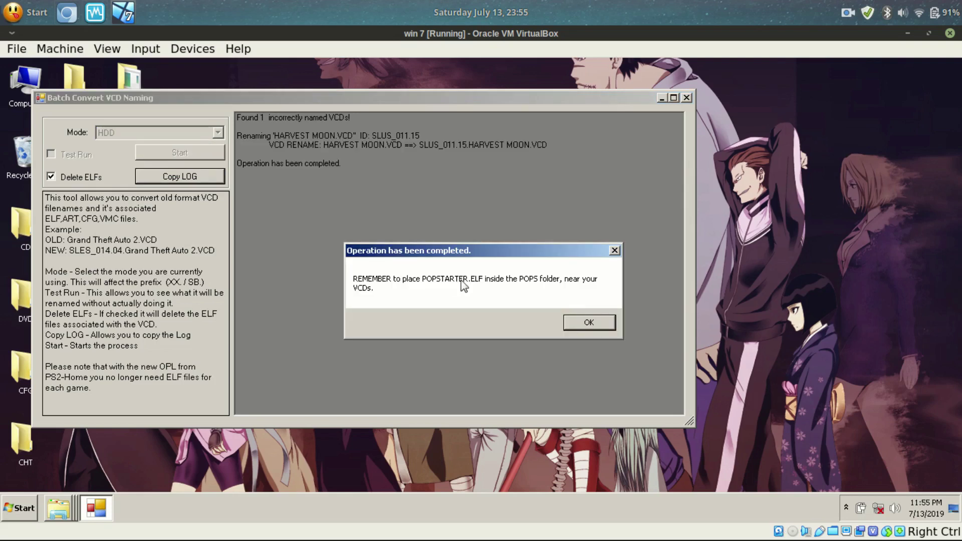
click(576, 322)
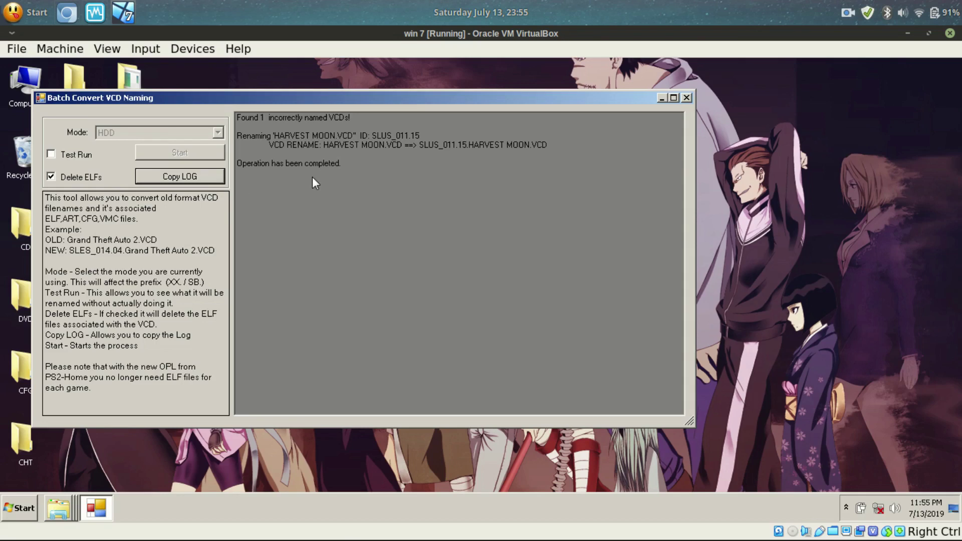
Close the naming tool and check the converted HARVEST MOON game in the list and in the desktop POPS folder
click(689, 100)
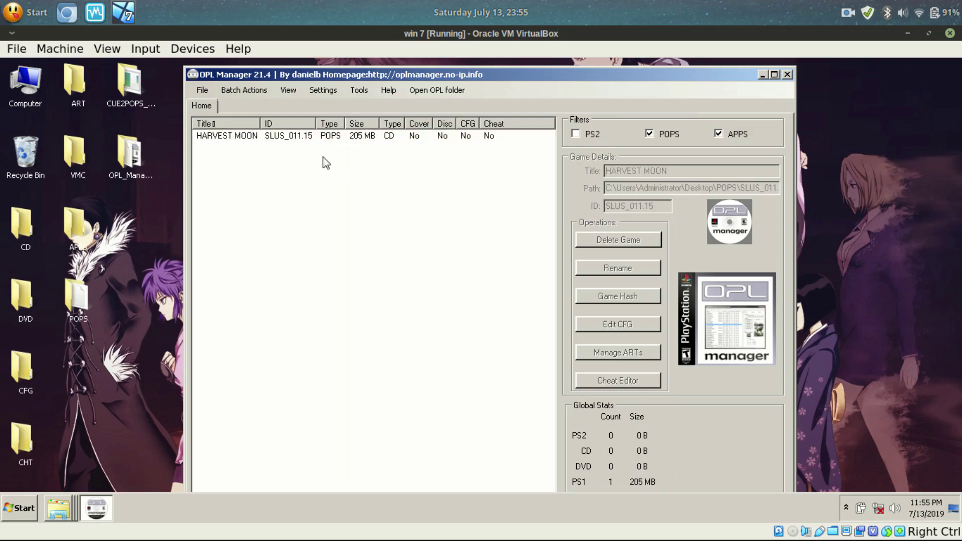
click(230, 139)
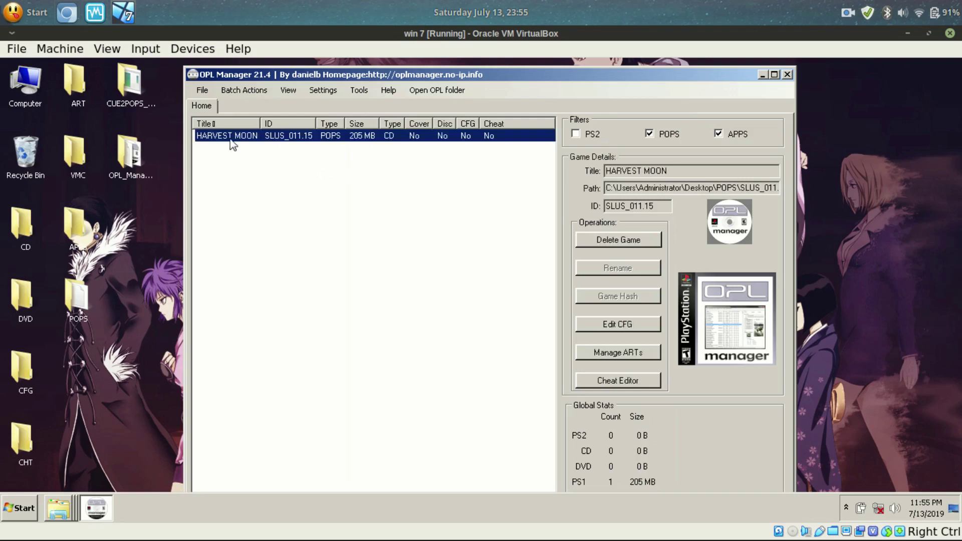
double_click(73, 297)
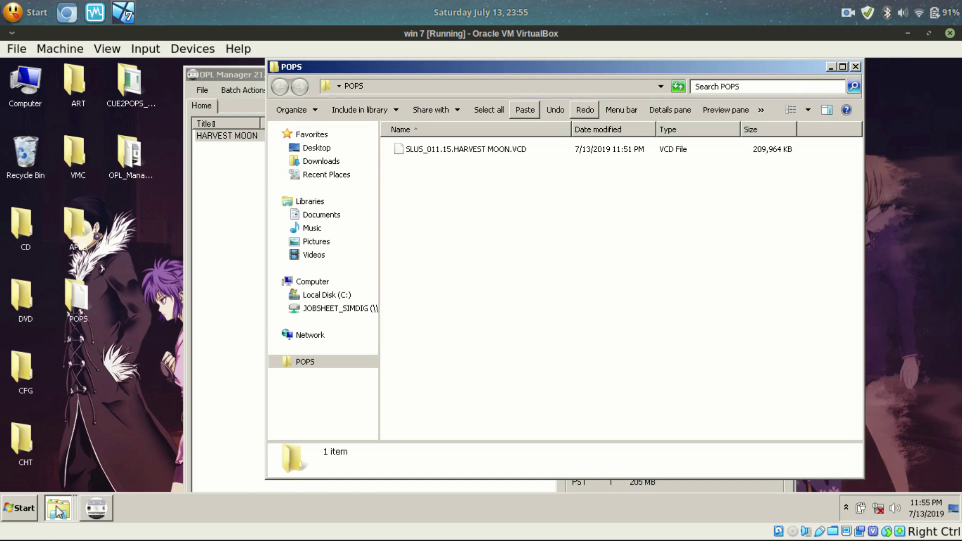
Switch to the host's file manager, open the EXTERNAL40 drive and select SLUS_011.15.HARVEST MOON (INA).VCD
mouse_move(41, 533)
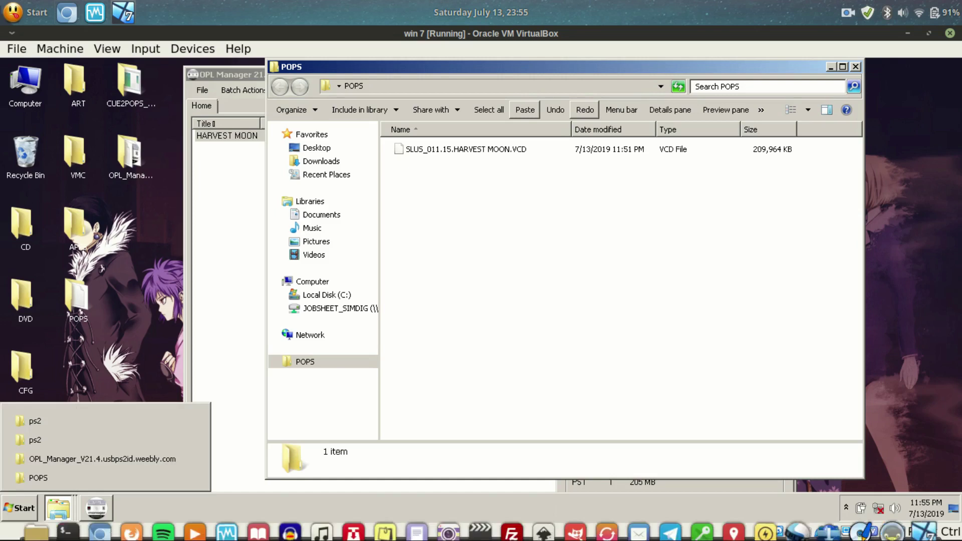
click(40, 531)
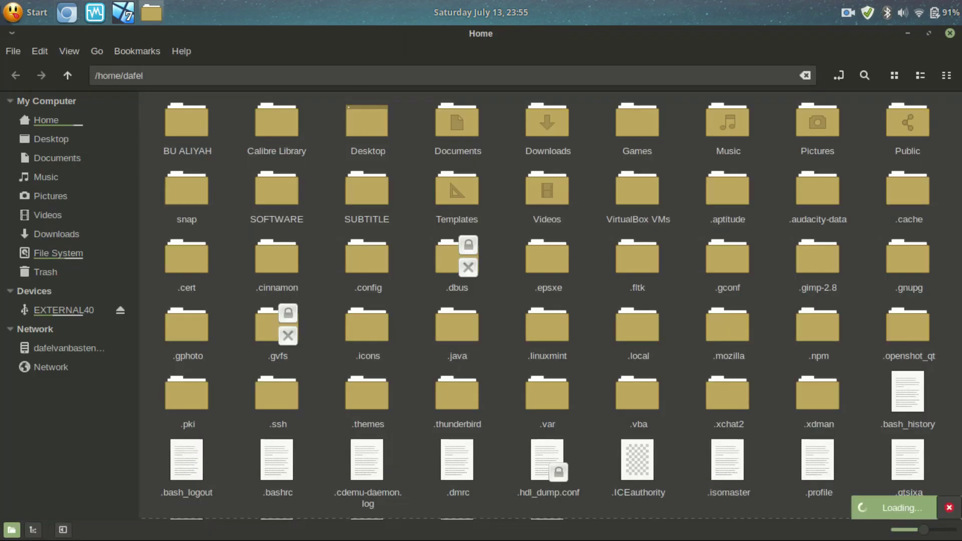
click(38, 312)
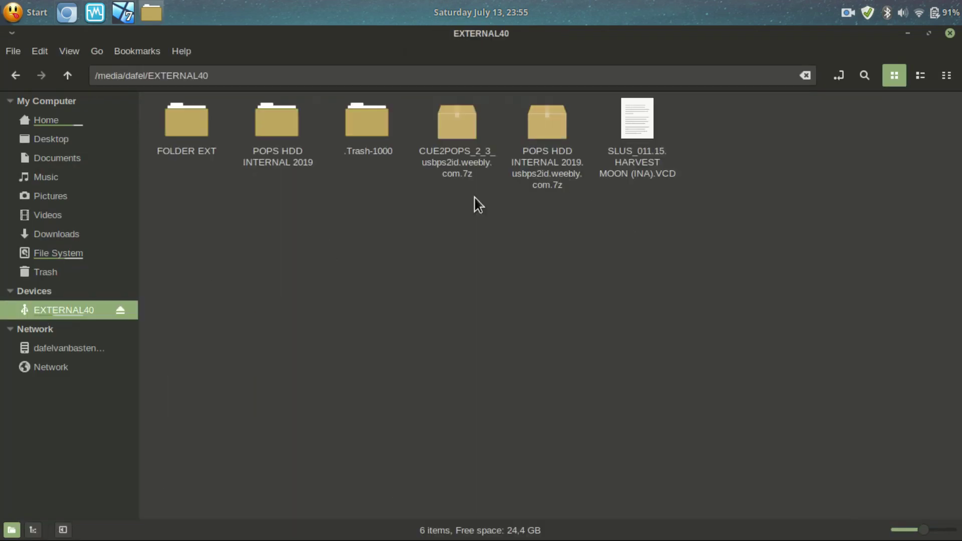
click(641, 143)
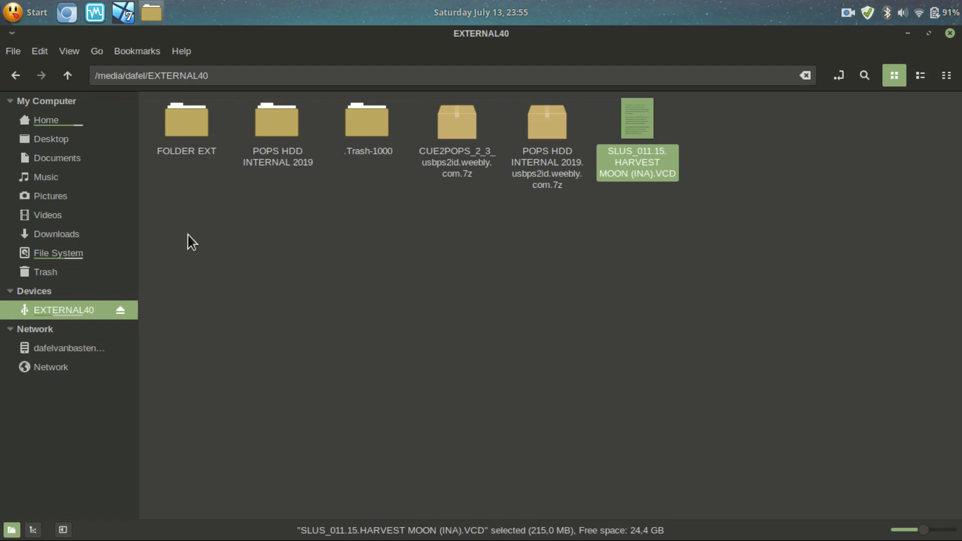
click(851, 20)
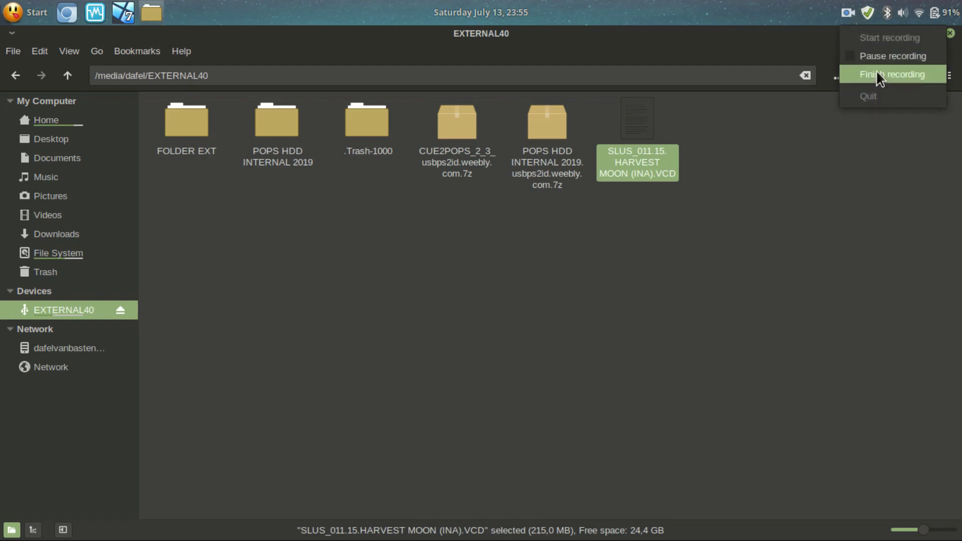
click(876, 72)
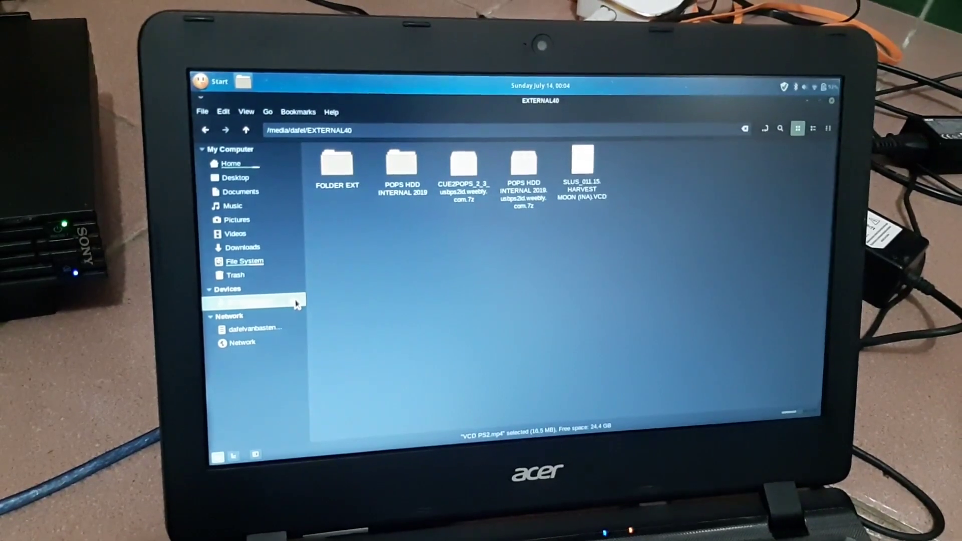
key(alt+Home)
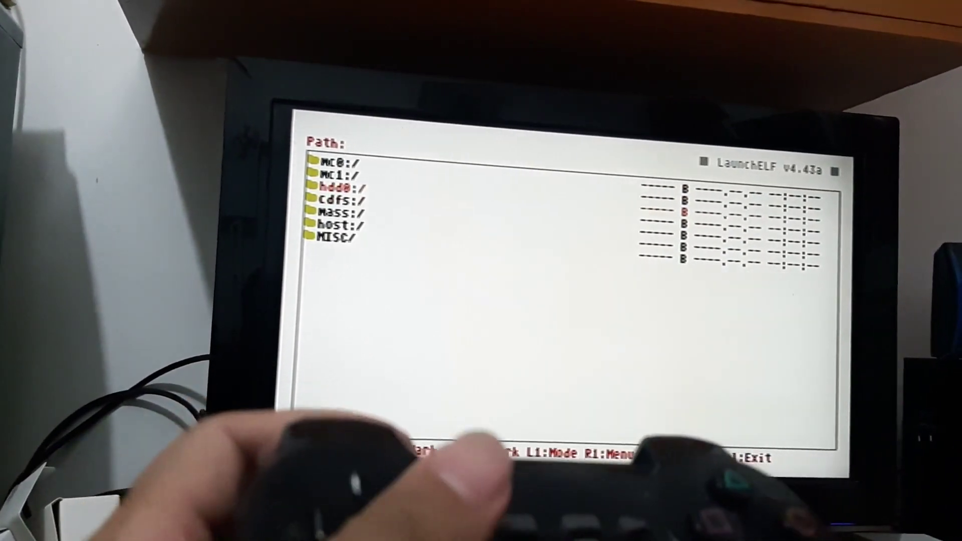
Check the USB drive's contents under mass:/ in LaunchELF on the PS2 and return to the device list
key(Down)
key(Down)
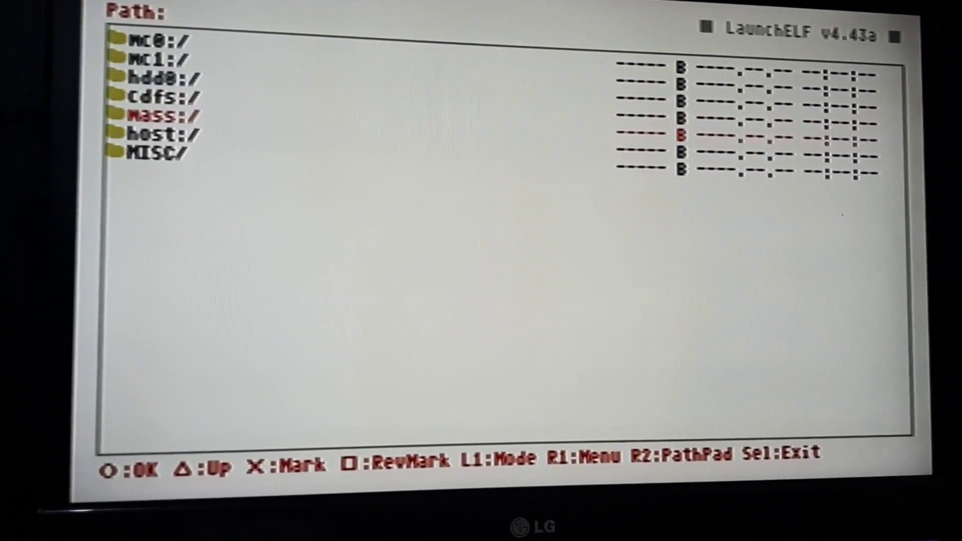
key(Return)
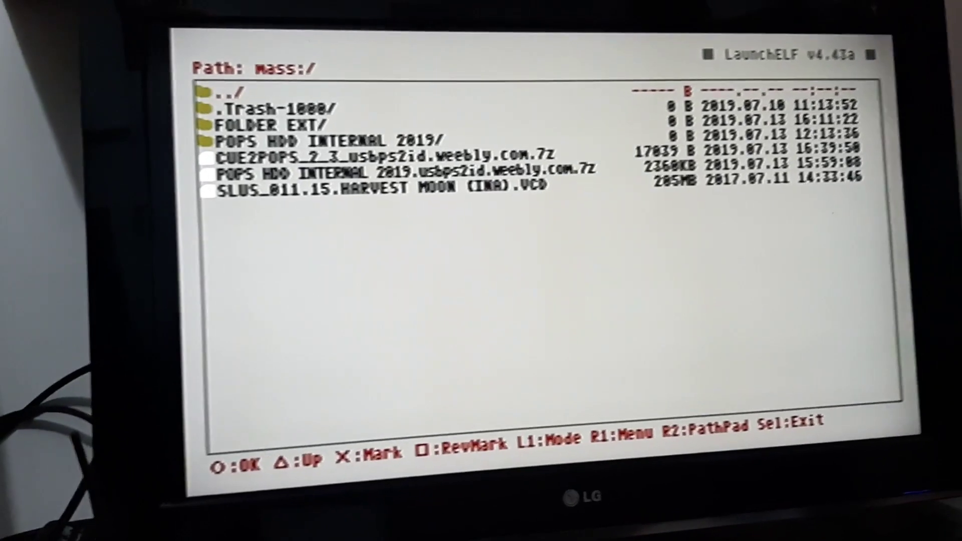
key(BackSpace)
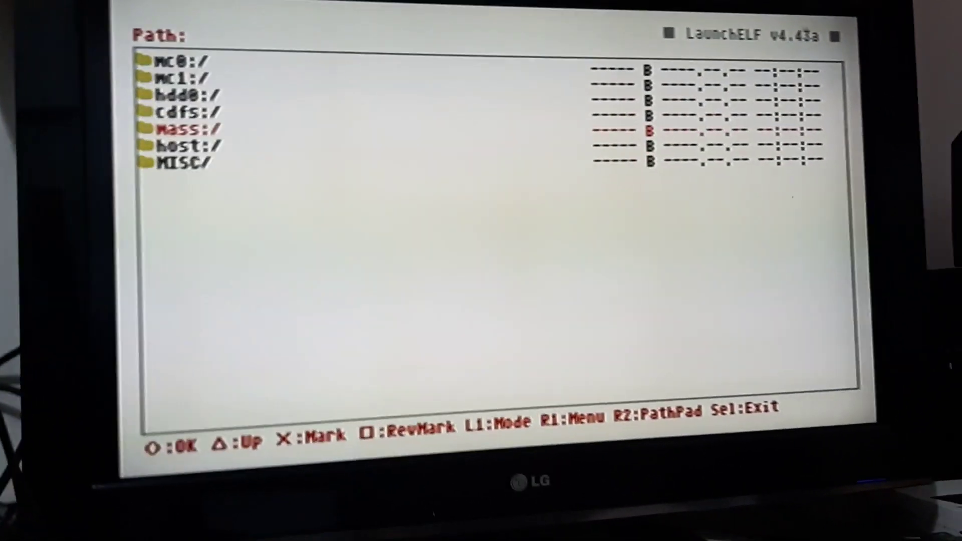
Open HddManager from the MISC folder in LaunchELF
key(Down)
key(Return)
key(Down)
key(Down)
key(Down)
key(Down)
key(Down)
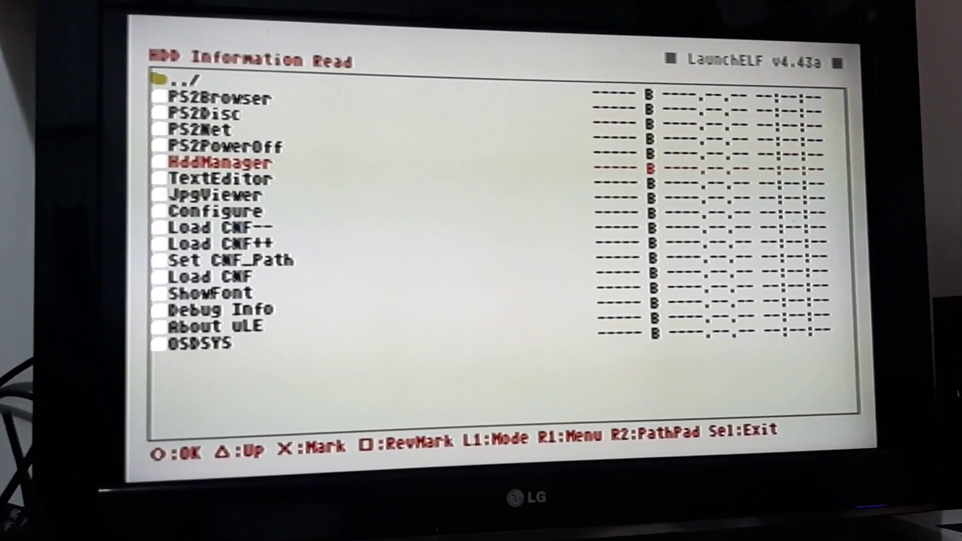
key(Return)
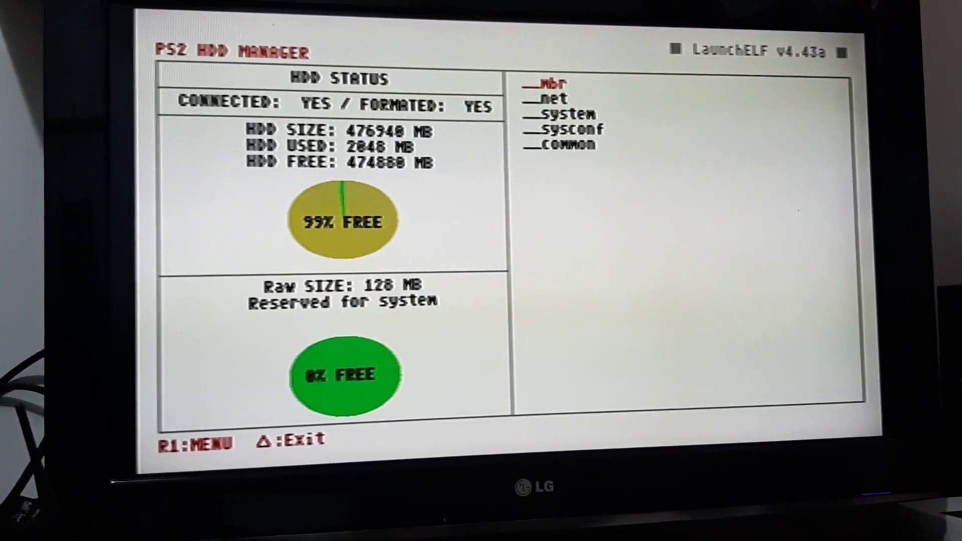
Format the entire PS2 hard disk and confirm destroying all its partitions
key(r)
key(Down)
key(Return)
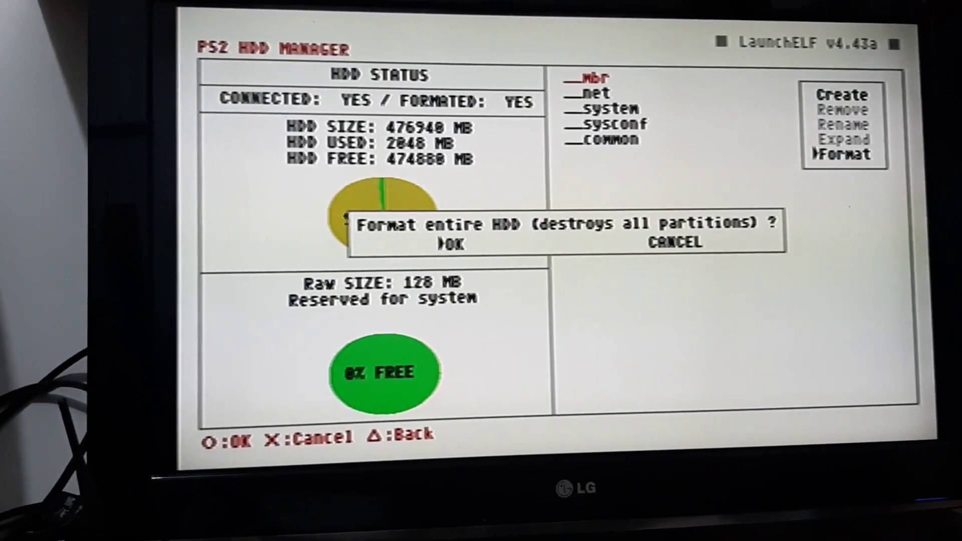
key(Return)
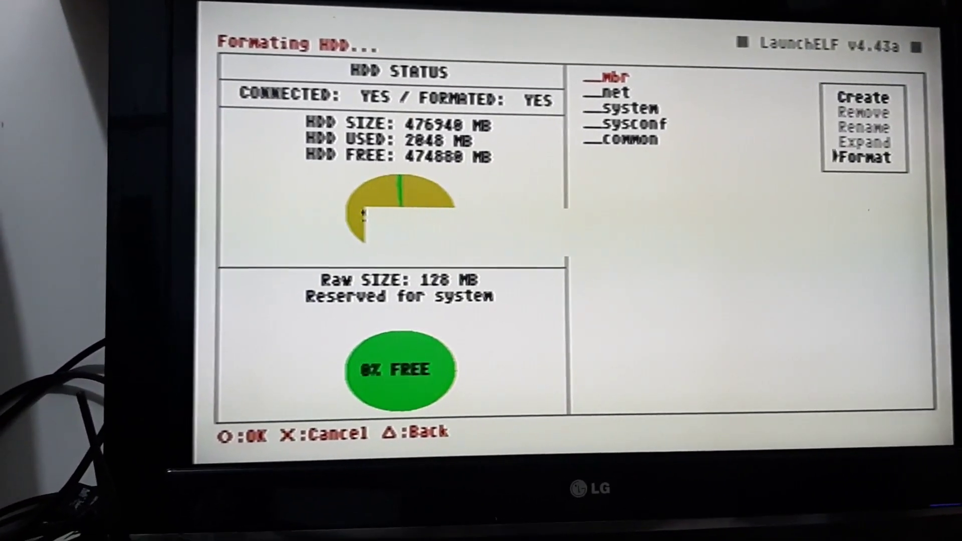